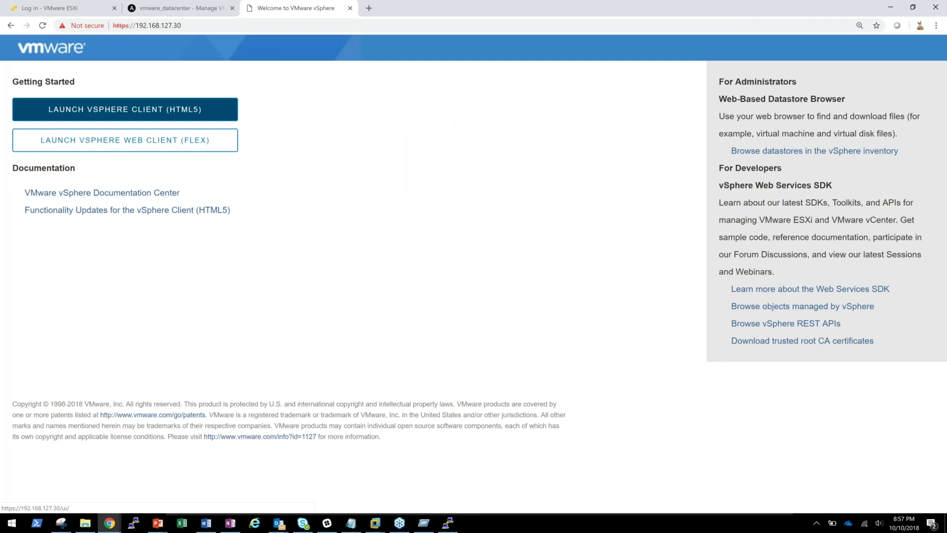
- Attempt to log in to the ESXi Host Client as root with the first password
{"action": "left_click", "coordinate": [121, 203]}
{"action": "type", "text": "r"}
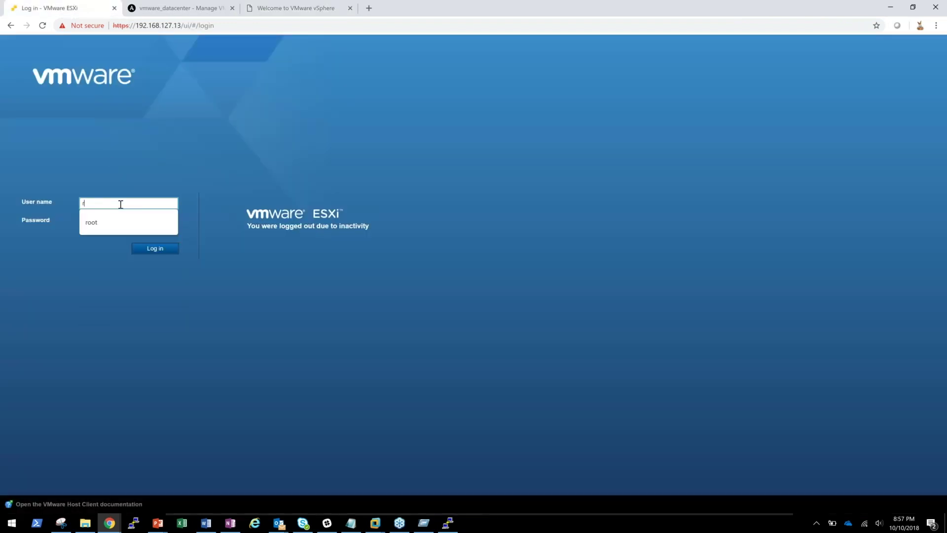
{"action": "type", "text": "oot"}
{"action": "key", "text": "Tab"}
{"action": "type", "text": "VMware1!"}
{"action": "key", "text": "Return"}
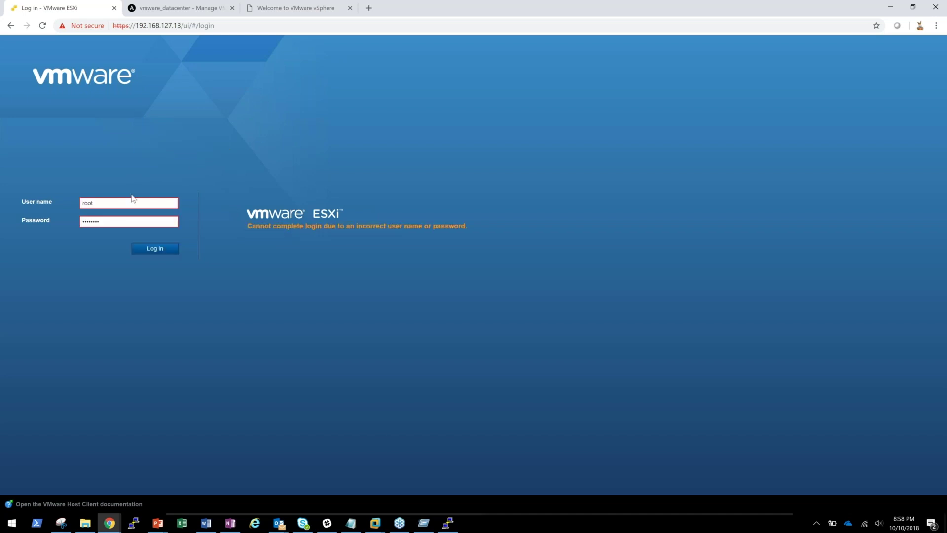
- Log in again with the corrected password, open the Host summary, and return to the vCenter welcome tab
{"action": "double_click", "coordinate": [99, 222]}
{"action": "type", "text": "P@ssw0rd"}
{"action": "key", "text": "Return"}
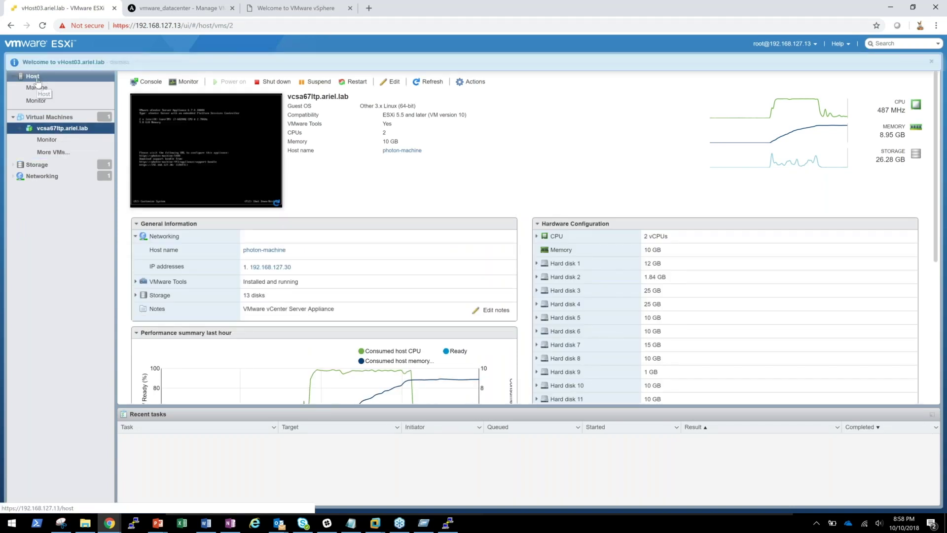
{"action": "left_click", "coordinate": [37, 79]}
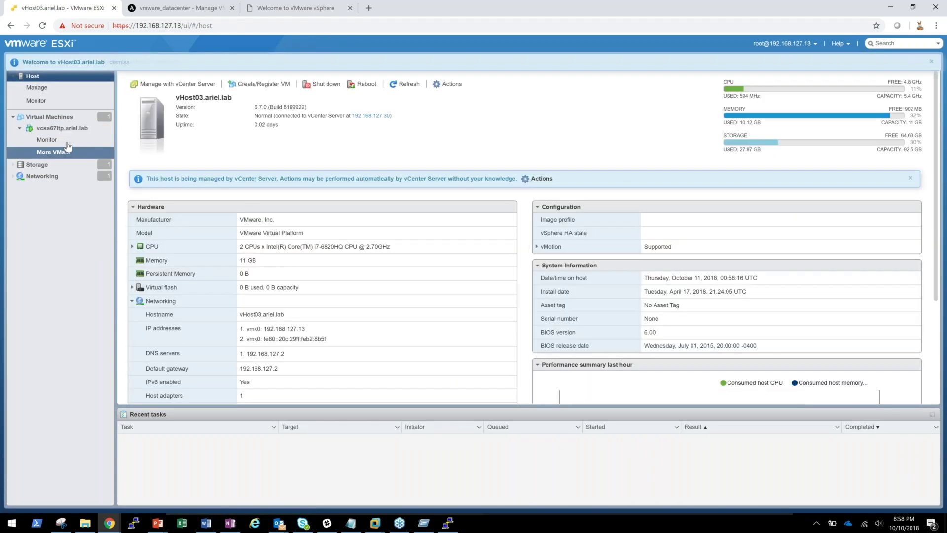
{"action": "left_click", "coordinate": [295, 9]}
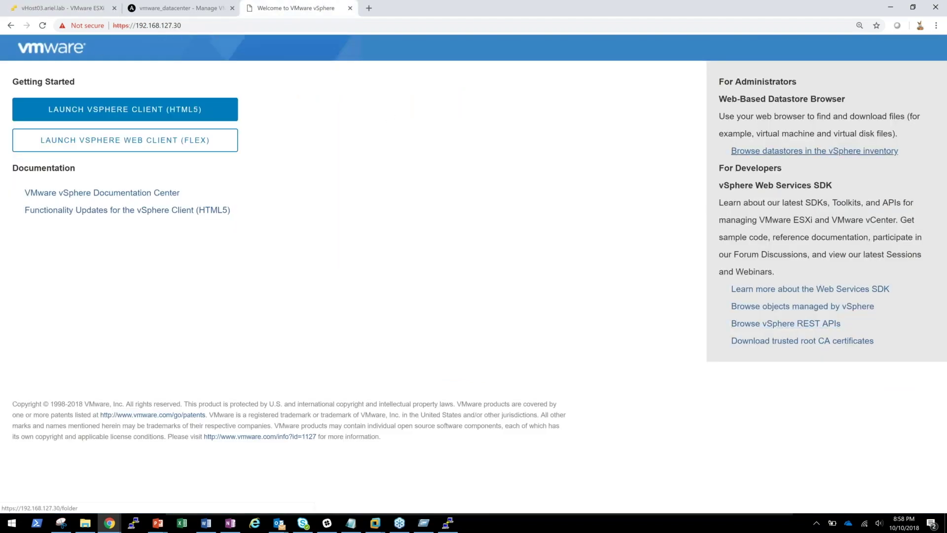
- Open the vSphere REST API Explorer and review the Select API list, keeping vcenter selected
{"action": "left_click", "coordinate": [801, 326]}
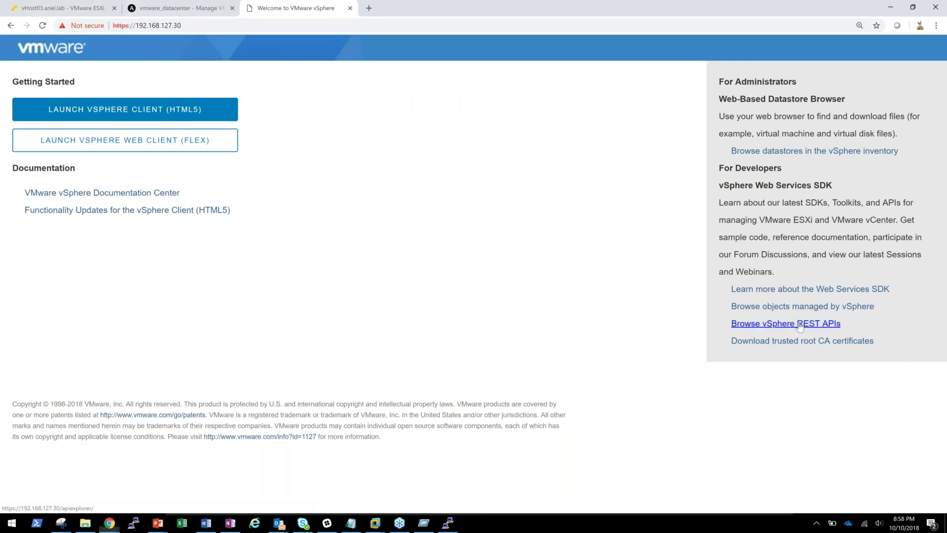
{"action": "left_click", "coordinate": [800, 326]}
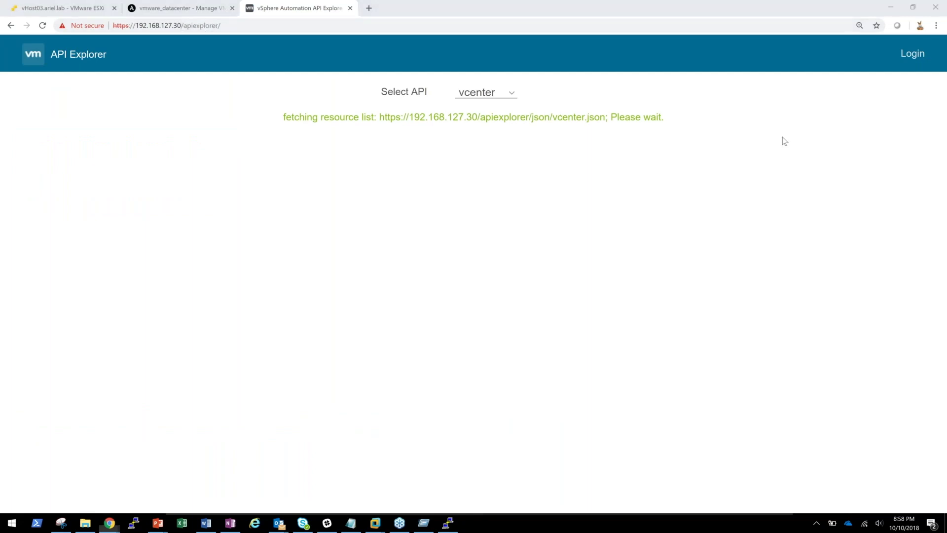
{"action": "left_click", "coordinate": [504, 94]}
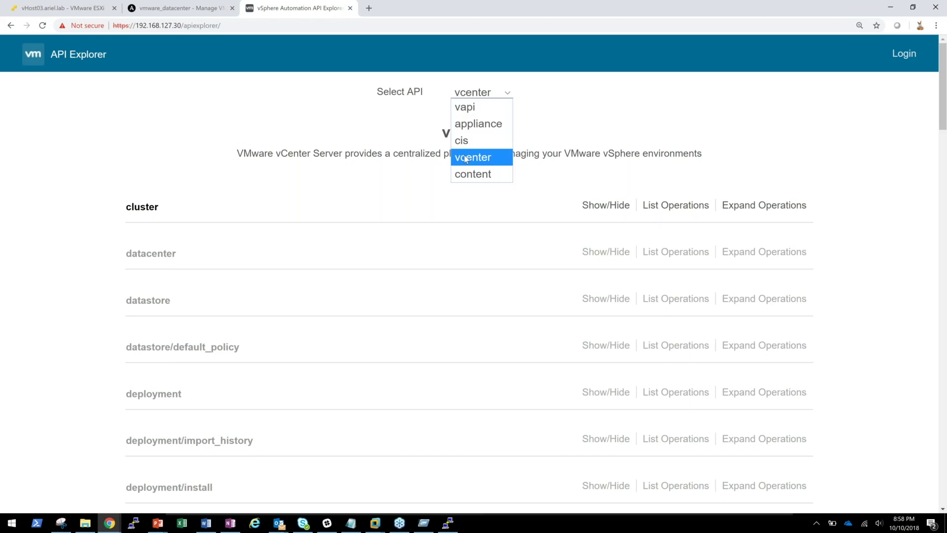
{"action": "left_click", "coordinate": [577, 154]}
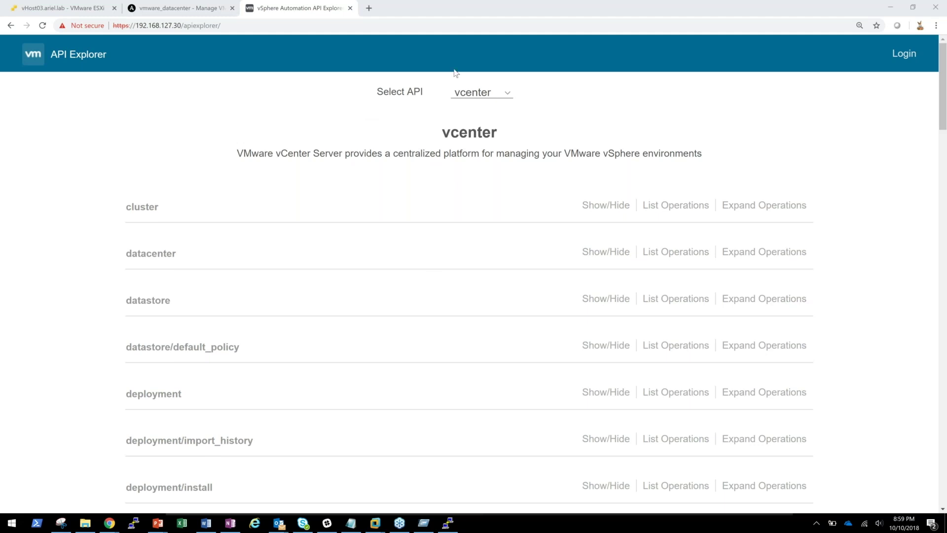
{"action": "left_click", "coordinate": [484, 93]}
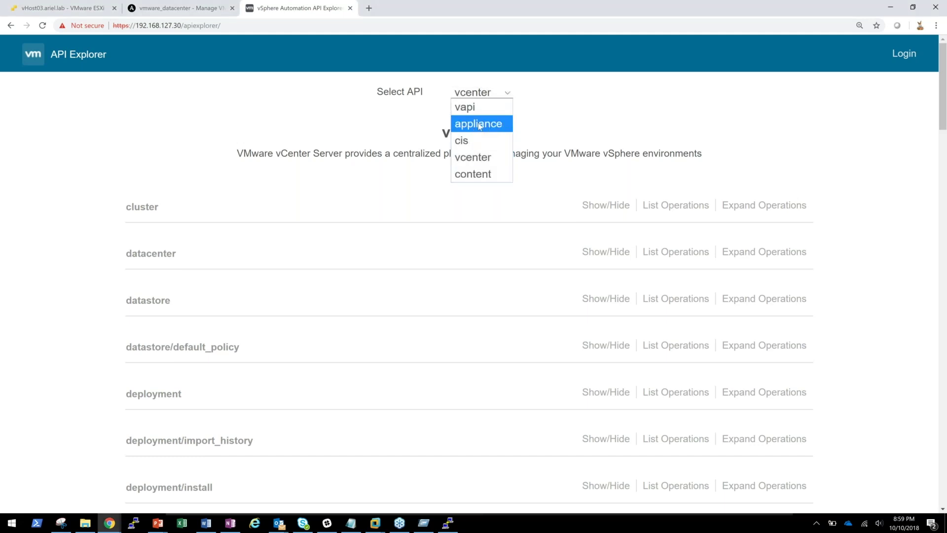
{"action": "left_click", "coordinate": [345, 154]}
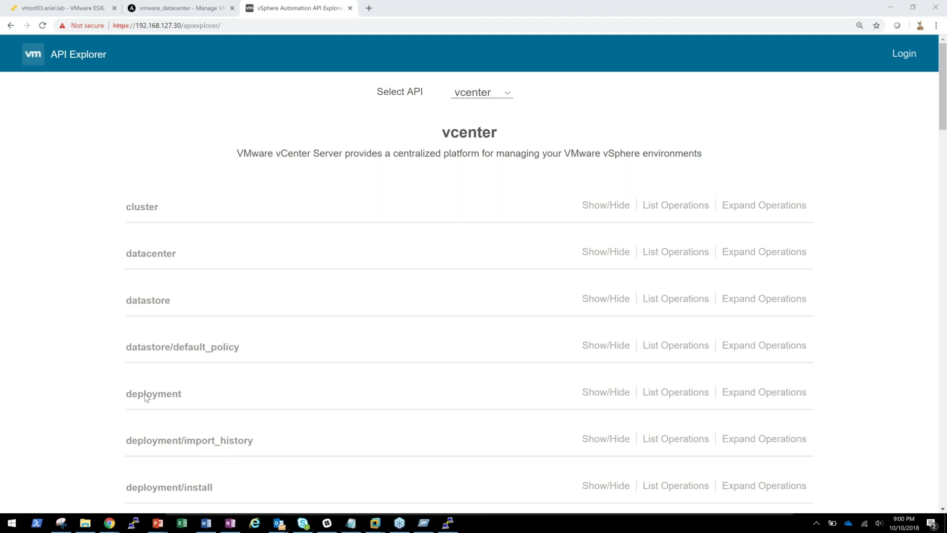
- Load the pasted 'Getting Started with vSphere's API Explorer' blog post in a new tab and skim it
{"action": "left_click", "coordinate": [369, 7]}
{"action": "type", "text": "https://blogs.vmware.com/developer/2017/01/getting-started-vsphere-api-explorer.html"}
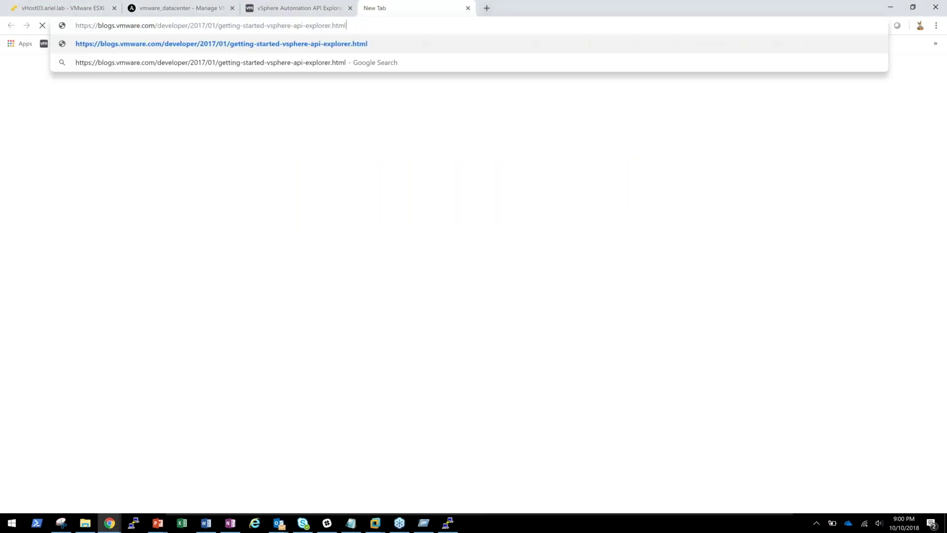
{"action": "key", "text": "Return"}
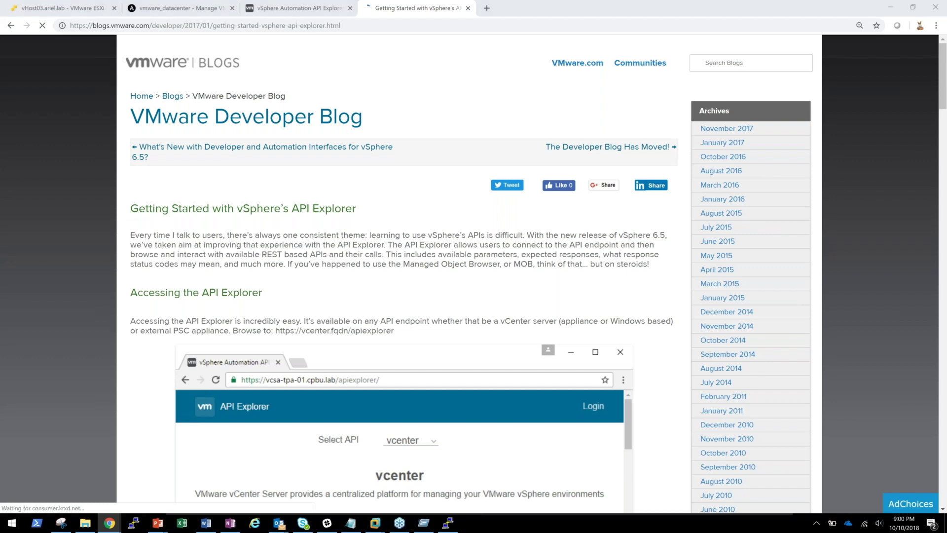
{"action": "scroll", "coordinate": [153, 268], "scroll_direction": "down", "scroll_amount": 1}
{"action": "scroll", "coordinate": [153, 268], "scroll_direction": "down", "scroll_amount": 5}
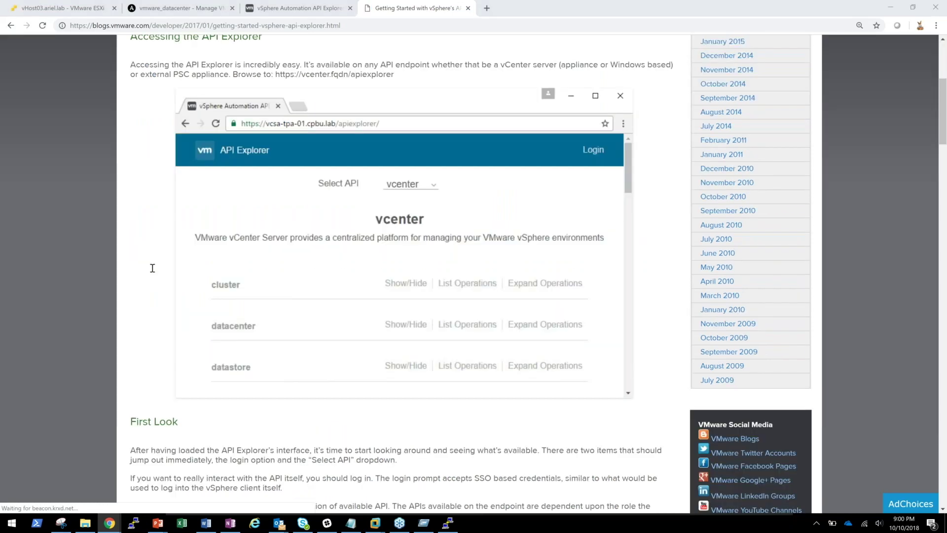
{"action": "scroll", "coordinate": [153, 268], "scroll_direction": "down", "scroll_amount": 20}
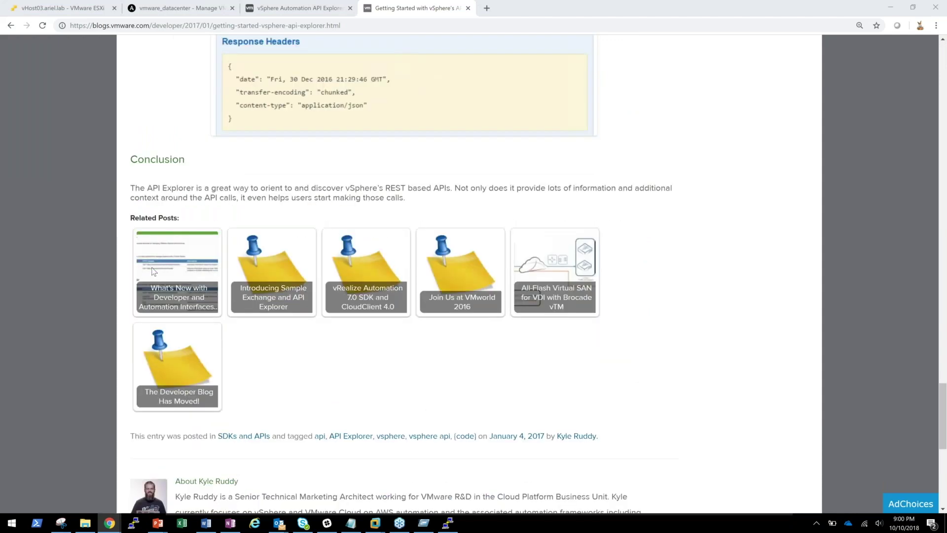
{"action": "scroll", "coordinate": [153, 271], "scroll_direction": "down", "scroll_amount": 3}
{"action": "scroll", "coordinate": [153, 262], "scroll_direction": "up", "scroll_amount": 20}
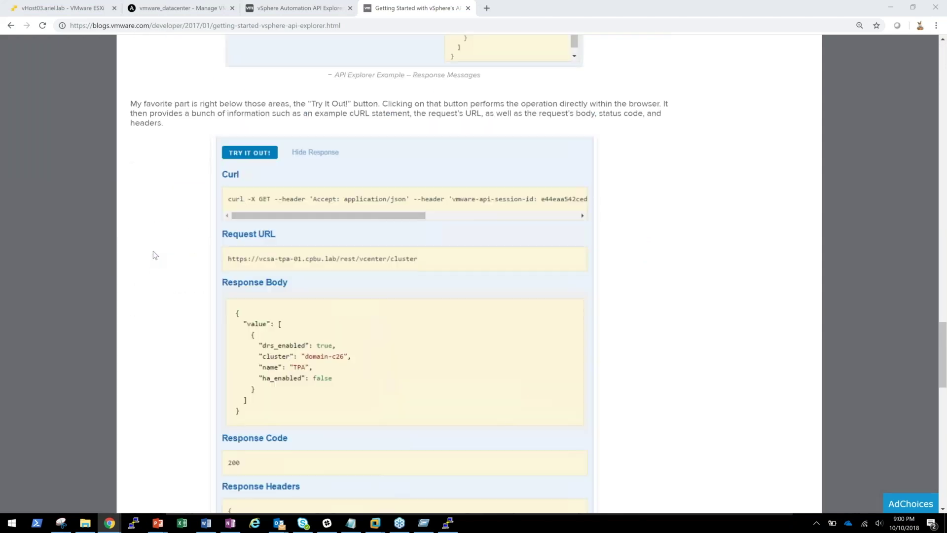
{"action": "scroll", "coordinate": [155, 255], "scroll_direction": "up", "scroll_amount": 10}
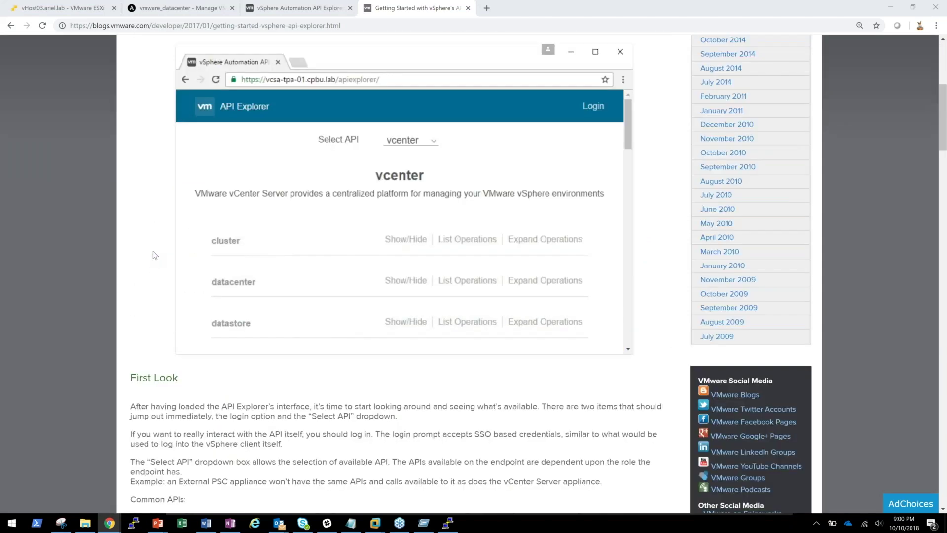
{"action": "scroll", "coordinate": [155, 255], "scroll_direction": "up", "scroll_amount": 6}
{"action": "left_click", "coordinate": [291, 8]}
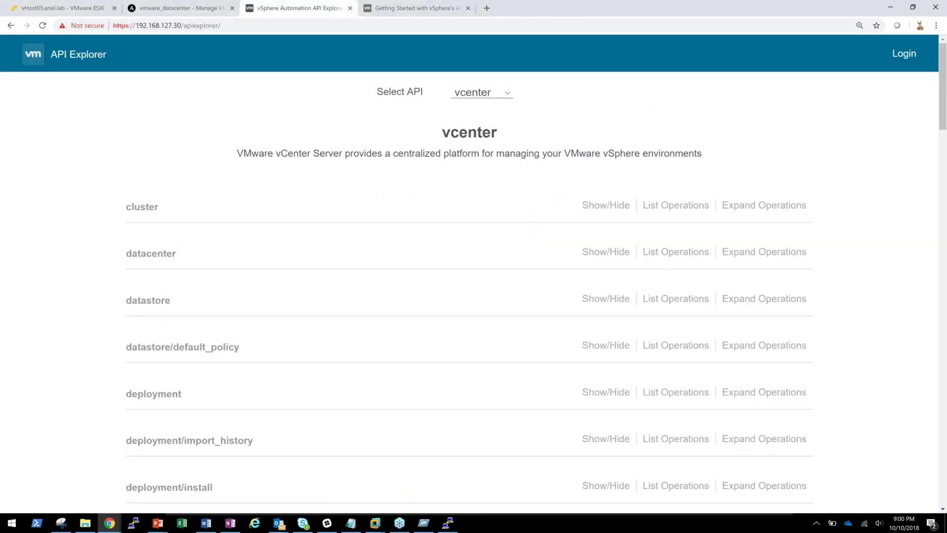
- Make a first API Explorer sign-in attempt with the SSO administrator account
{"action": "left_click", "coordinate": [900, 63]}
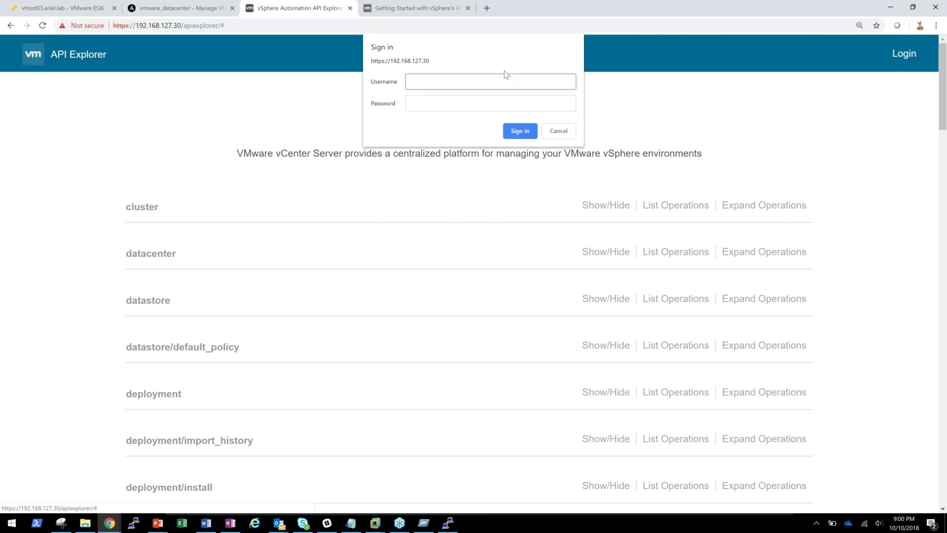
{"action": "type", "text": "admin"}
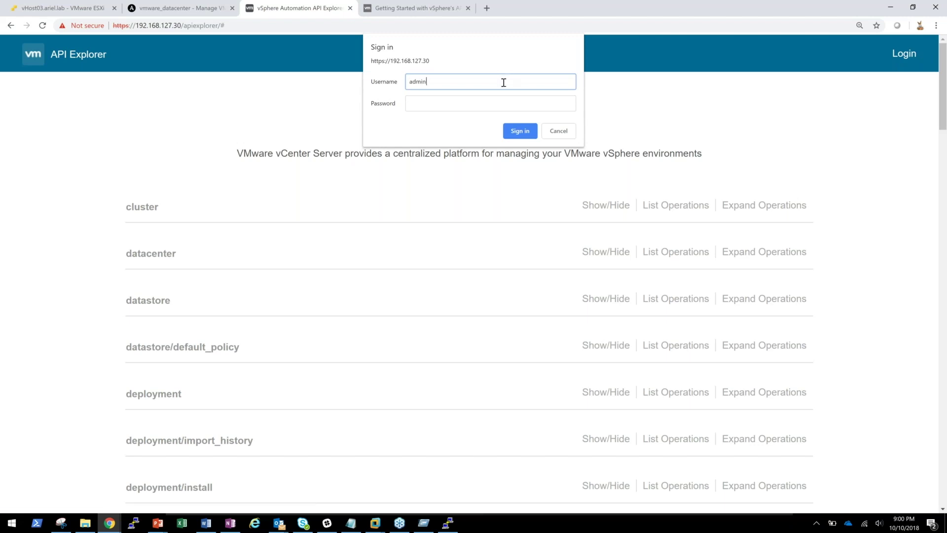
{"action": "type", "text": "istrator@vsphere..oc"}
{"action": "key", "text": "BackSpace"}
{"action": "key", "text": "BackSpace"}
{"action": "type", "text": "local"}
{"action": "key", "text": "Tab"}
{"action": "type", "text": "********"}
{"action": "key", "text": "Return"}
- Sign in again with the SSO administrator credentials and expand the datacenter operations
{"action": "type", "text": "administrator@vsphere.local"}
{"action": "key", "text": "Tab"}
{"action": "type", "text": "VMware1!"}
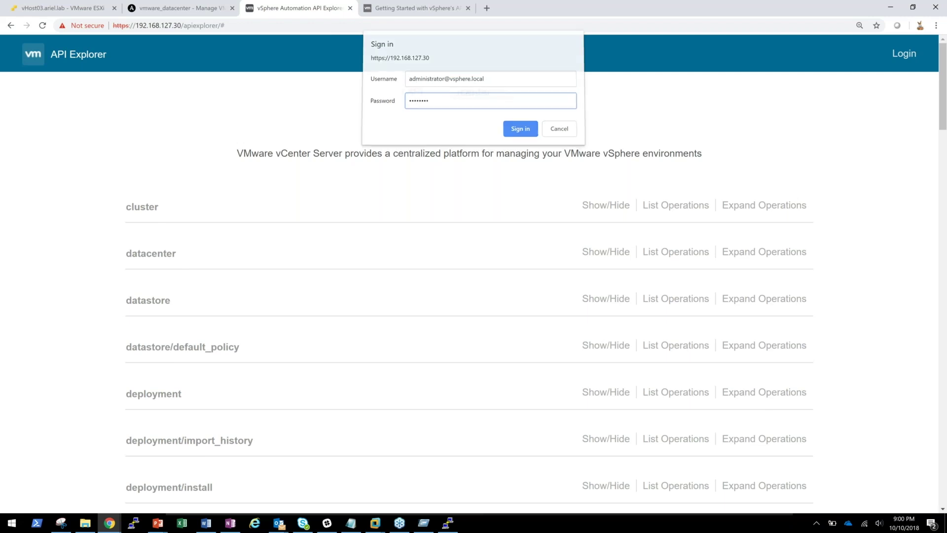
{"action": "key", "text": "Return"}
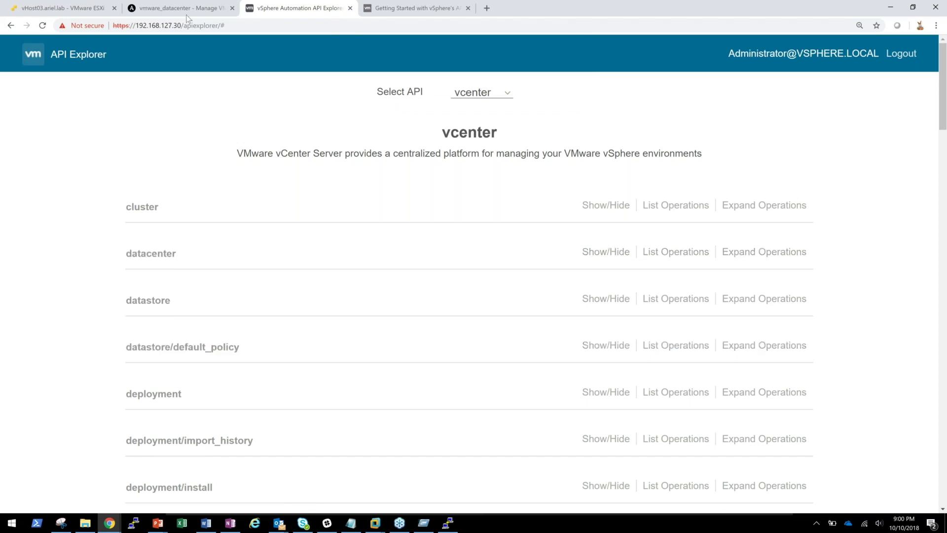
{"action": "left_click", "coordinate": [150, 253]}
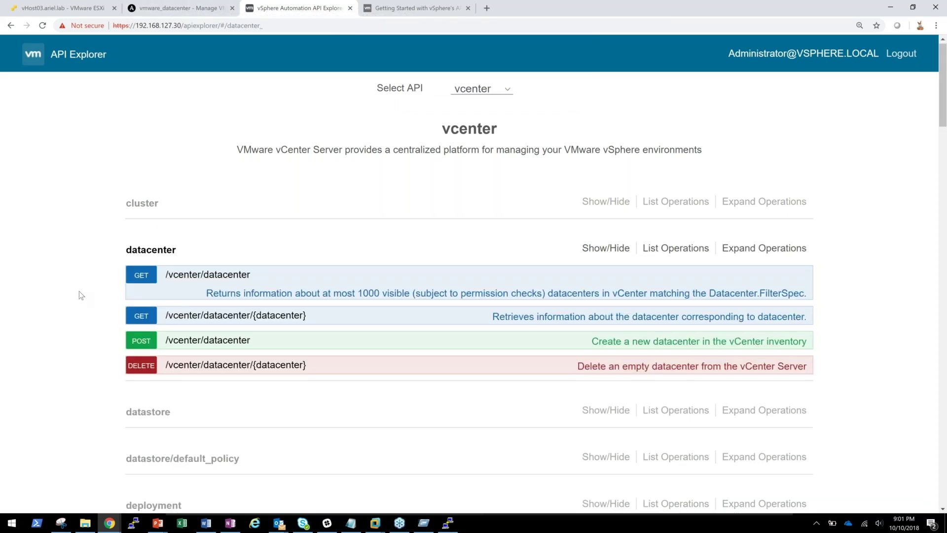
- Expand GET /vcenter/datacenter and scroll through its filter parameters to TRY IT OUT!
{"action": "scroll", "coordinate": [80, 292], "scroll_direction": "down", "scroll_amount": 2}
{"action": "scroll", "coordinate": [80, 292], "scroll_direction": "up", "scroll_amount": 2}
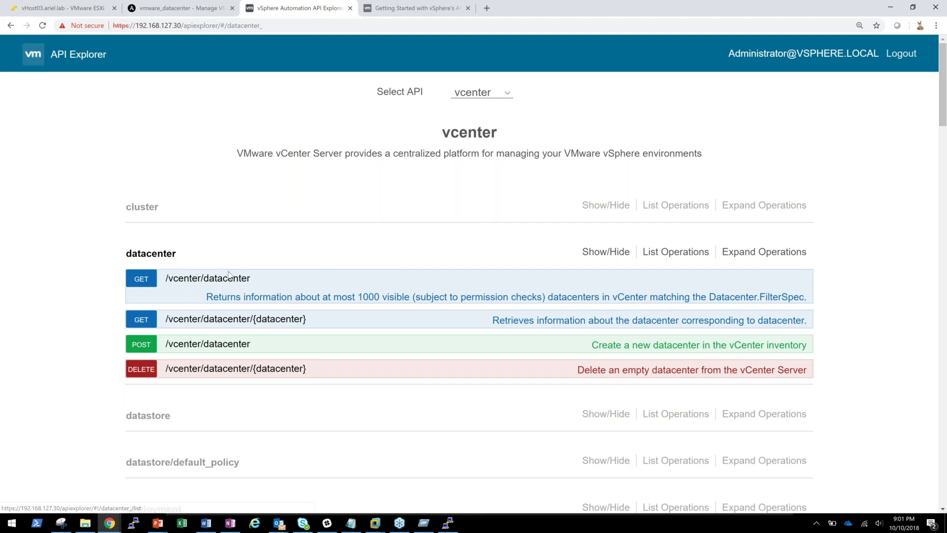
{"action": "left_click", "coordinate": [207, 278]}
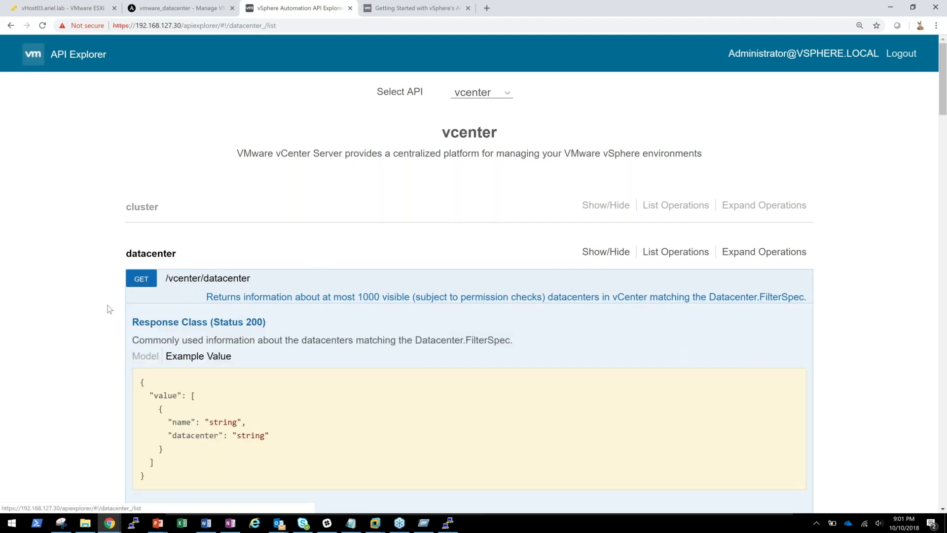
{"action": "scroll", "coordinate": [60, 300], "scroll_direction": "down", "scroll_amount": 3}
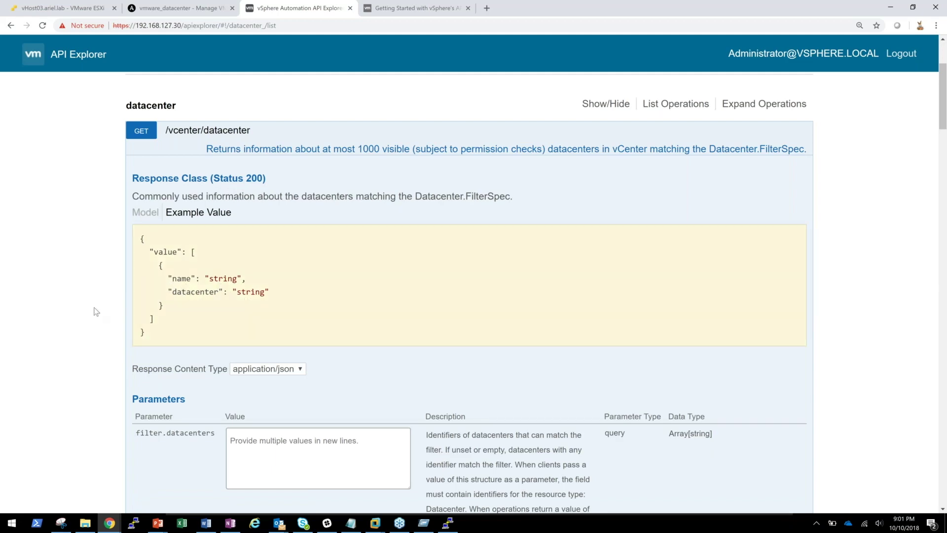
{"action": "scroll", "coordinate": [49, 322], "scroll_direction": "down", "scroll_amount": 5}
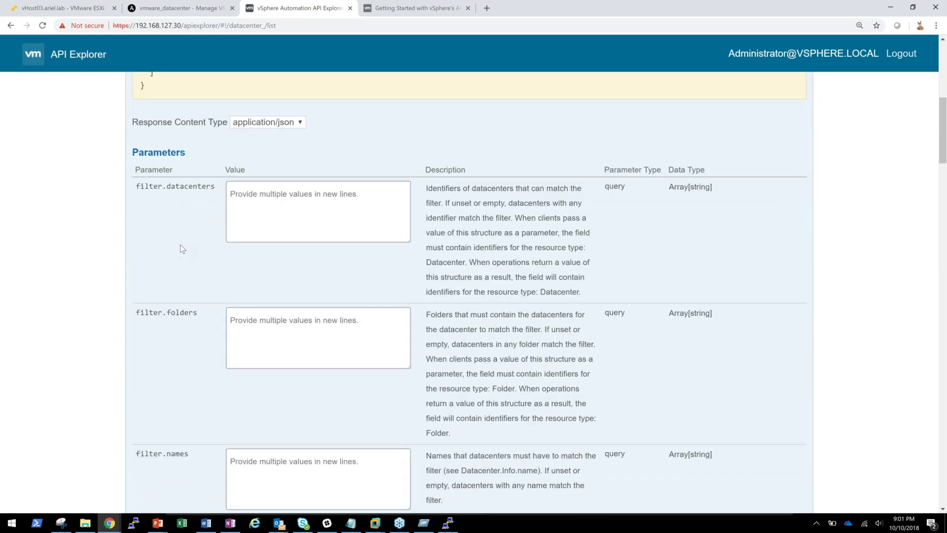
{"action": "scroll", "coordinate": [172, 279], "scroll_direction": "down", "scroll_amount": 6}
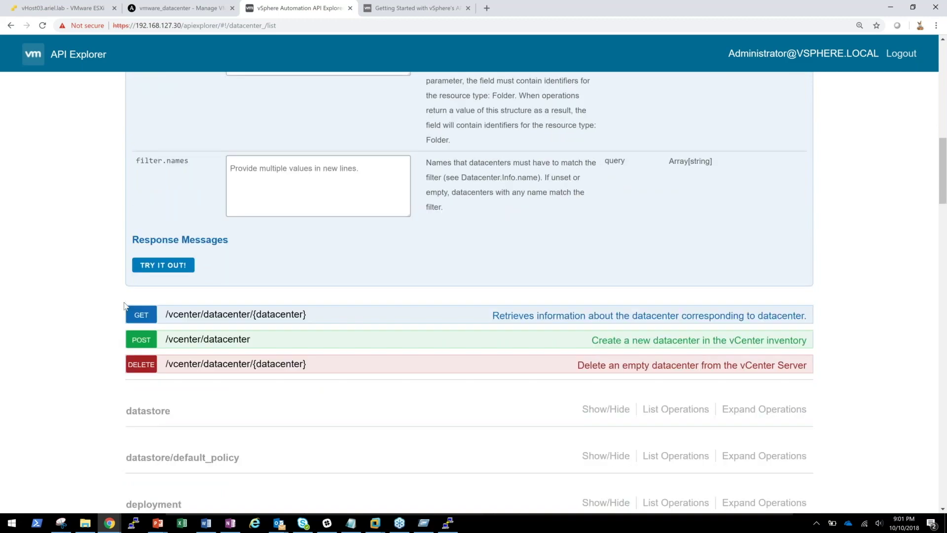
{"action": "left_click", "coordinate": [155, 266]}
{"action": "scroll", "coordinate": [163, 269], "scroll_direction": "up", "scroll_amount": 2}
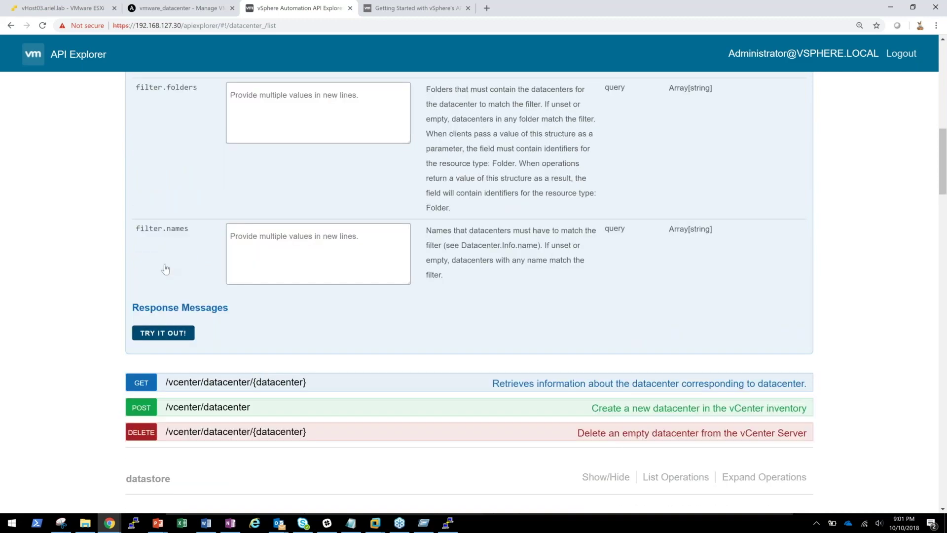
{"action": "scroll", "coordinate": [166, 268], "scroll_direction": "up", "scroll_amount": 3}
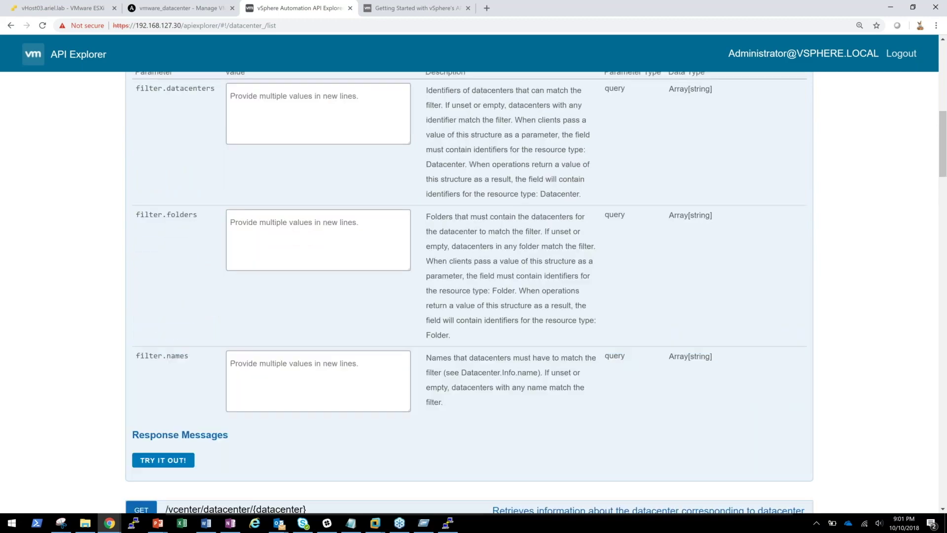
{"action": "scroll", "coordinate": [268, 223], "scroll_direction": "up", "scroll_amount": 7}
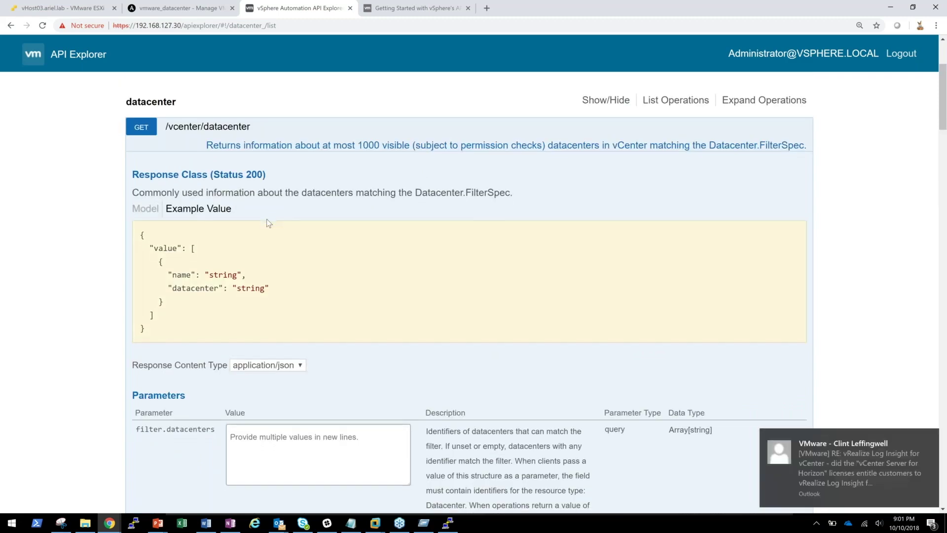
{"action": "scroll", "coordinate": [268, 223], "scroll_direction": "down", "scroll_amount": 9}
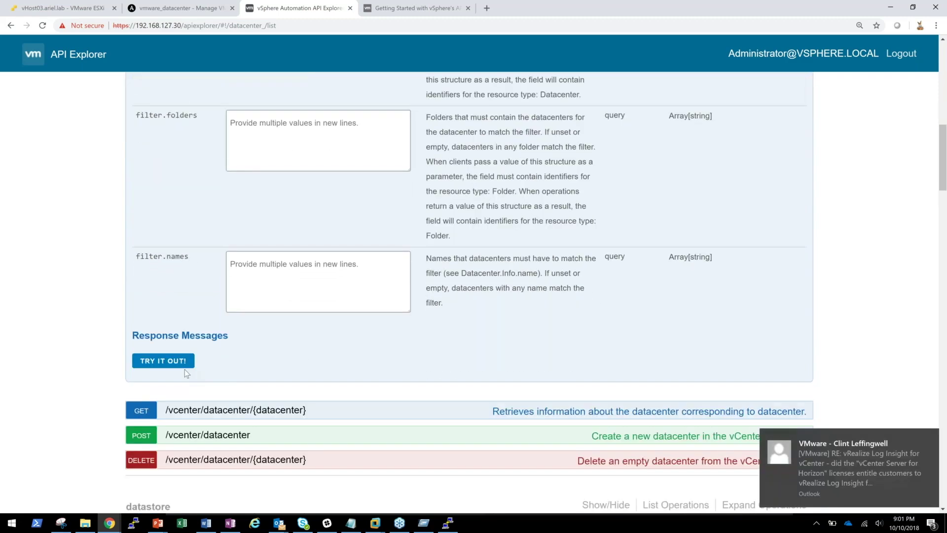
- Run GET /vcenter/datacenter and inspect the host and /rest/vcenter/datacenter path in the Request URL
{"action": "left_click", "coordinate": [184, 367]}
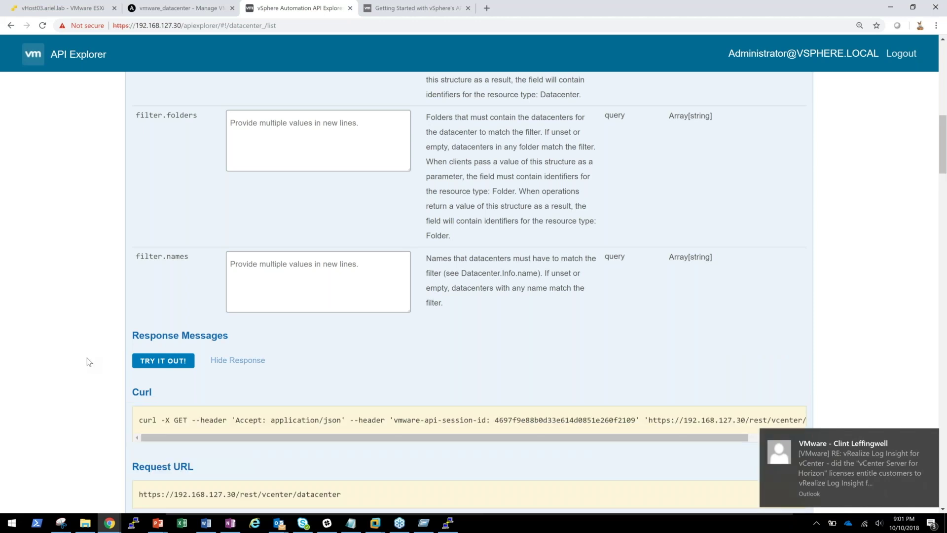
{"action": "scroll", "coordinate": [87, 357], "scroll_direction": "down", "scroll_amount": 3}
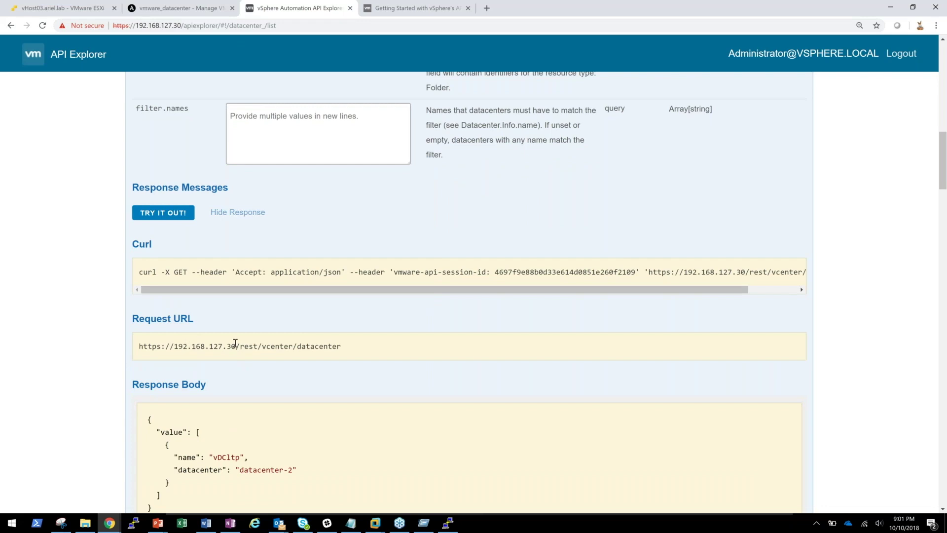
{"action": "left_click_drag", "start_coordinate": [237, 345], "coordinate": [79, 339]}
{"action": "left_click", "coordinate": [288, 343]}
{"action": "left_click_drag", "start_coordinate": [340, 346], "coordinate": [235, 346]}
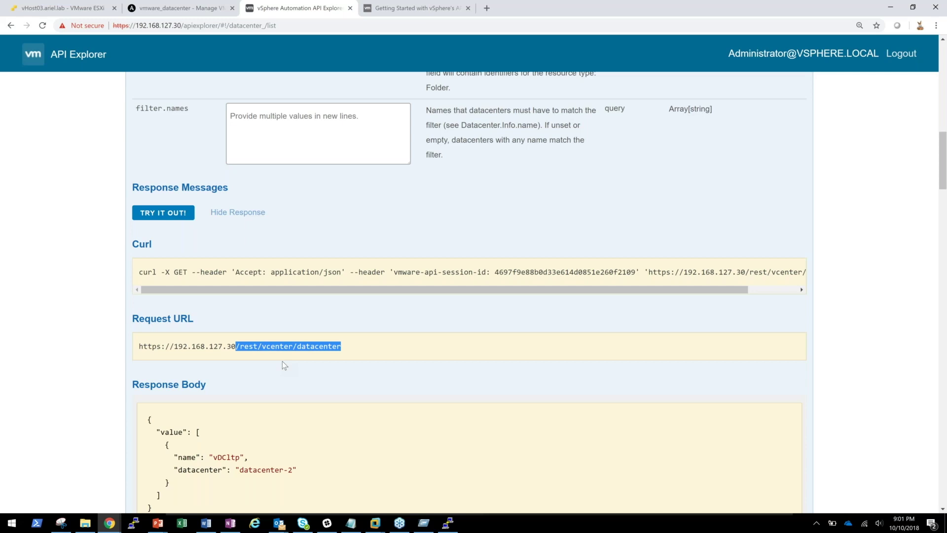
{"action": "left_click", "coordinate": [118, 387]}
- Highlight the datacenter-2 identifier and the name vDCltp in the response body
{"action": "scroll", "coordinate": [123, 345], "scroll_direction": "down", "scroll_amount": 3}
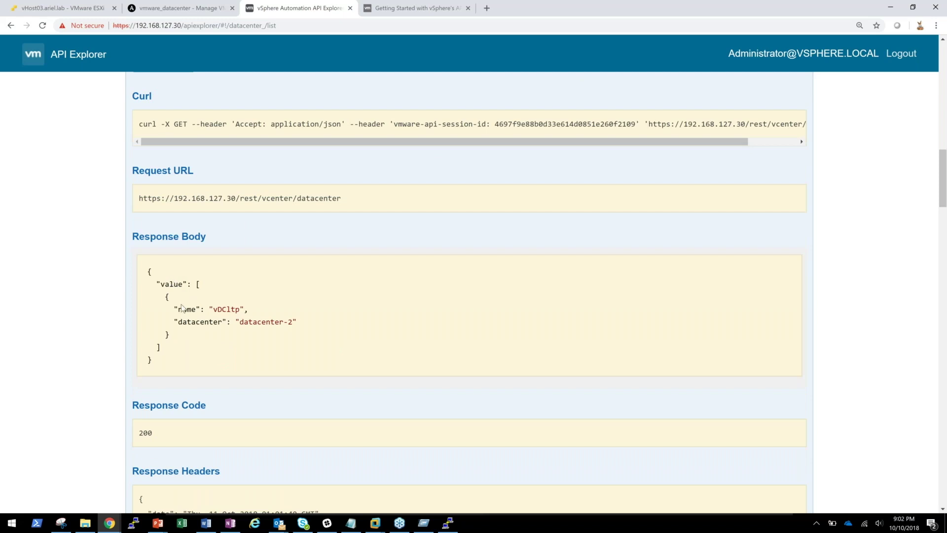
{"action": "left_click_drag", "start_coordinate": [240, 322], "coordinate": [293, 323]}
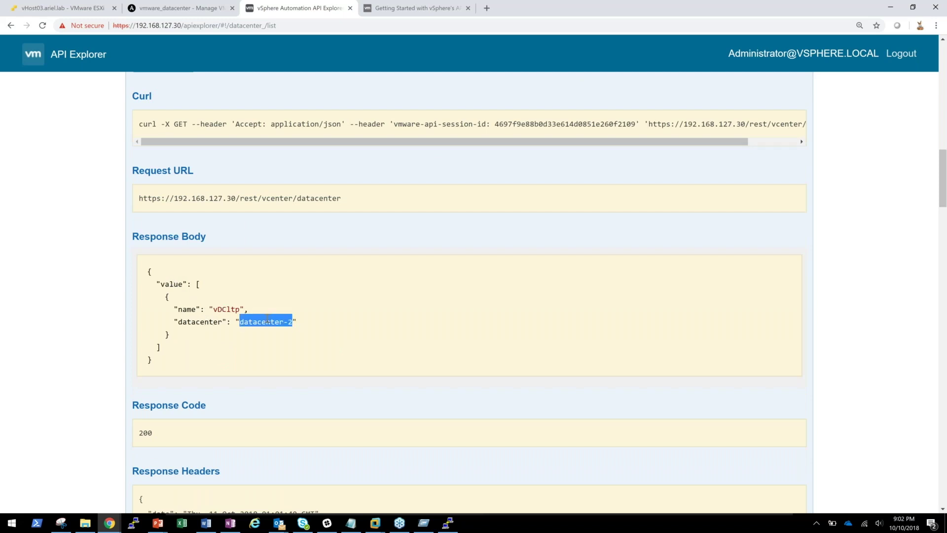
{"action": "left_click", "coordinate": [234, 318]}
{"action": "double_click", "coordinate": [226, 308]}
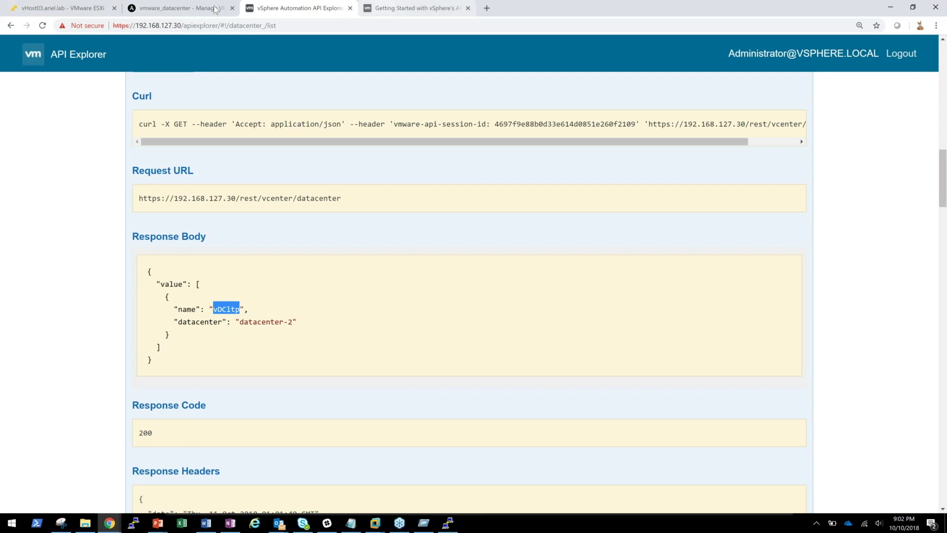
- Browse to 192.168.127.30 in a new tab and launch the HTML5 vSphere Client
{"action": "left_click", "coordinate": [487, 8]}
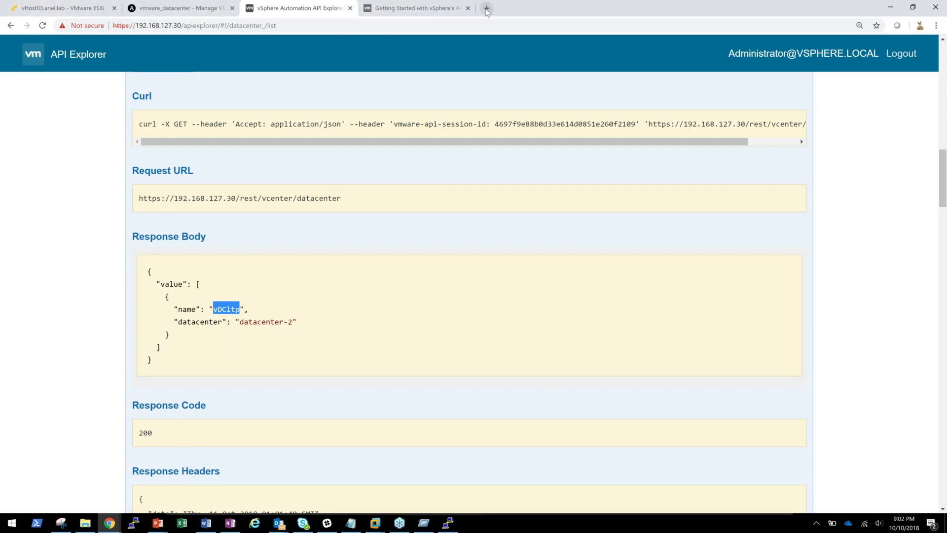
{"action": "type", "text": "192.168.127.30"}
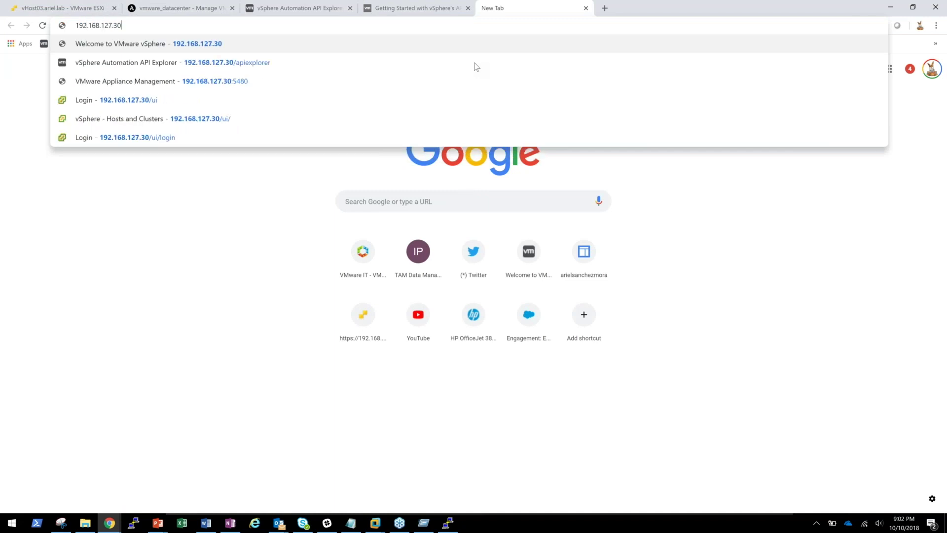
{"action": "key", "text": "Return"}
{"action": "left_click", "coordinate": [186, 115]}
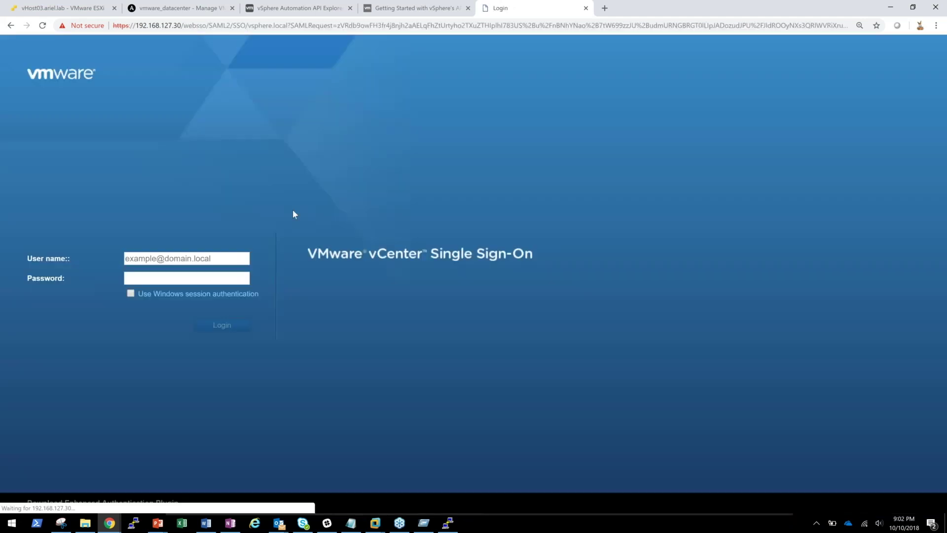
- Sign in to the vSphere Client with the SSO administrator credentials
{"action": "left_click", "coordinate": [196, 260]}
{"action": "type", "text": "administrator@vsphere."}
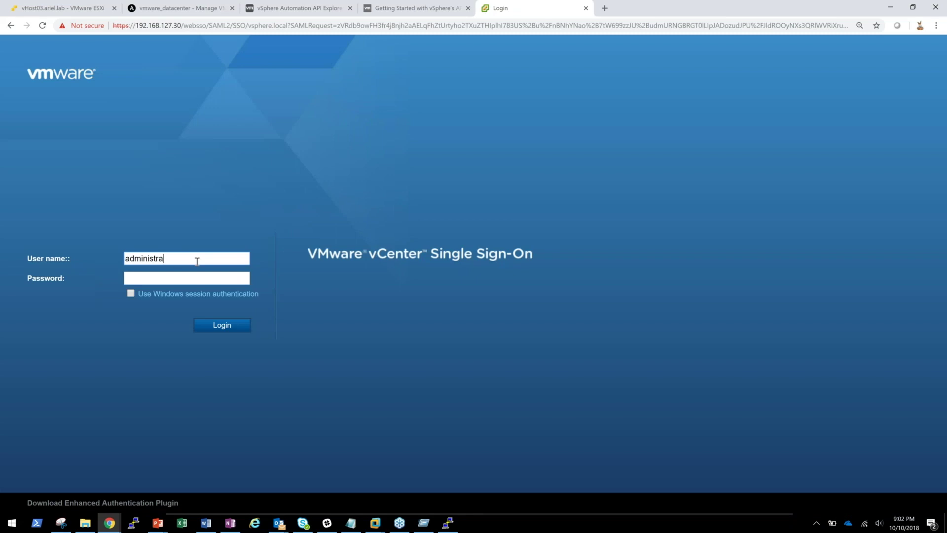
{"action": "type", "text": "local"}
{"action": "key", "text": "Tab"}
{"action": "type", "text": "VMware1!"}
{"action": "key", "text": "Return"}
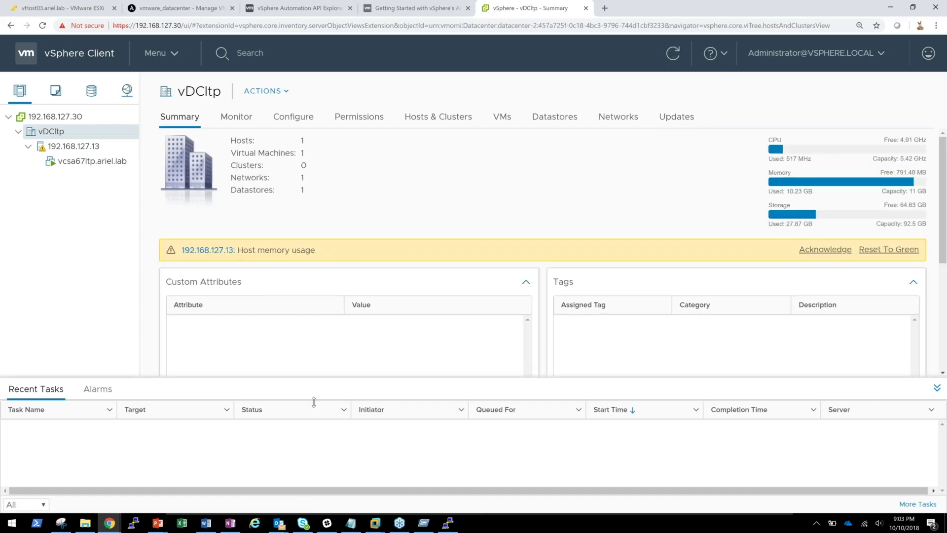
- Back in the API Explorer, review the GET /vcenter/datacenter code 200 response again
{"action": "left_click", "coordinate": [313, 8]}
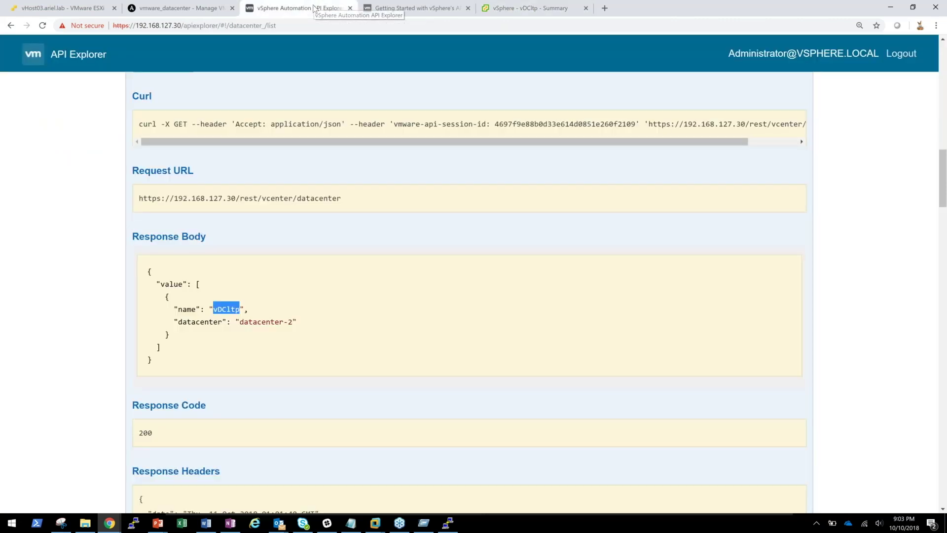
{"action": "left_click", "coordinate": [107, 273]}
{"action": "scroll", "coordinate": [107, 273], "scroll_direction": "up", "scroll_amount": 12}
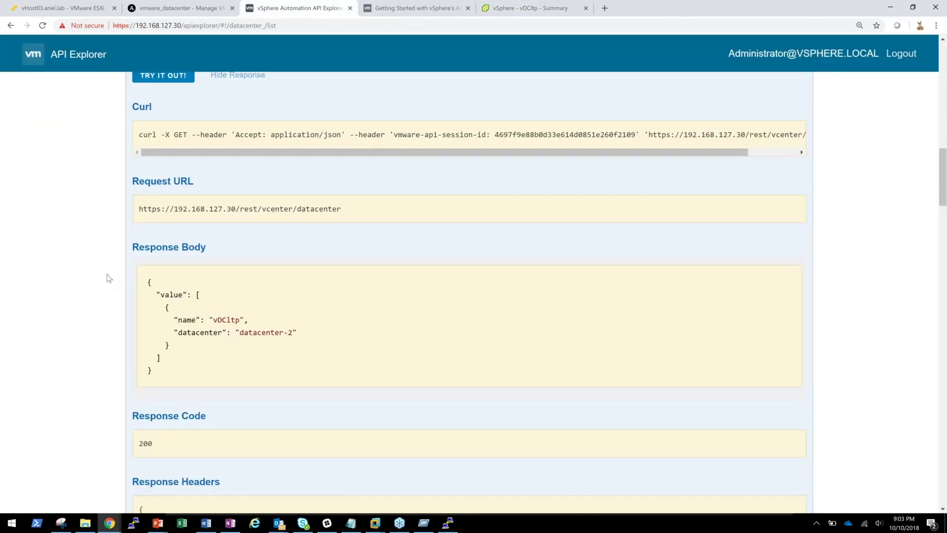
{"action": "scroll", "coordinate": [108, 278], "scroll_direction": "up", "scroll_amount": 5}
{"action": "scroll", "coordinate": [108, 278], "scroll_direction": "down", "scroll_amount": 1}
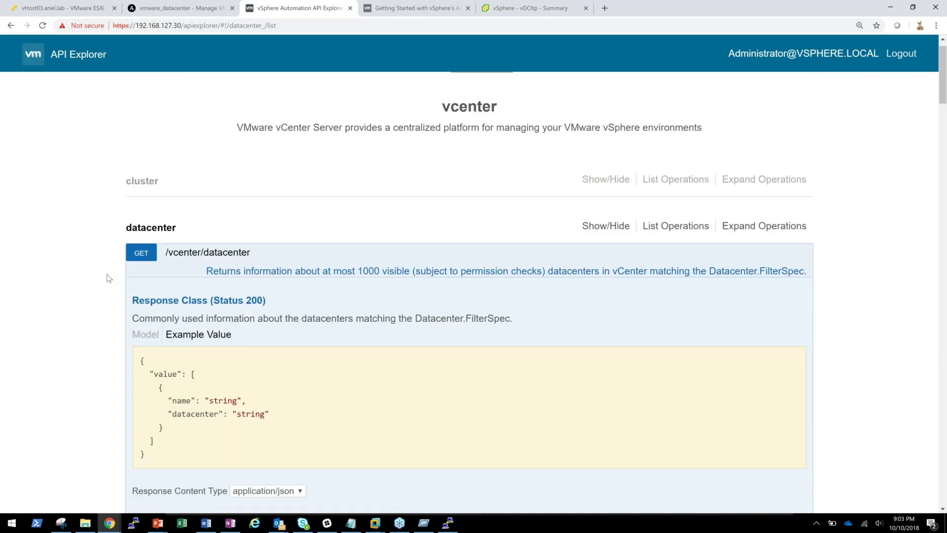
{"action": "scroll", "coordinate": [109, 277], "scroll_direction": "down", "scroll_amount": 14}
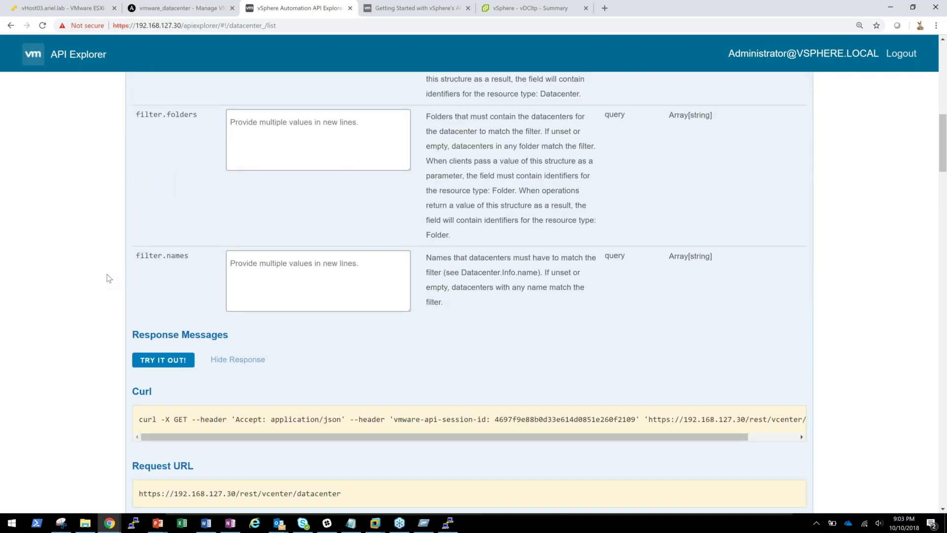
{"action": "scroll", "coordinate": [109, 278], "scroll_direction": "down", "scroll_amount": 4}
{"action": "scroll", "coordinate": [108, 277], "scroll_direction": "up", "scroll_amount": 15}
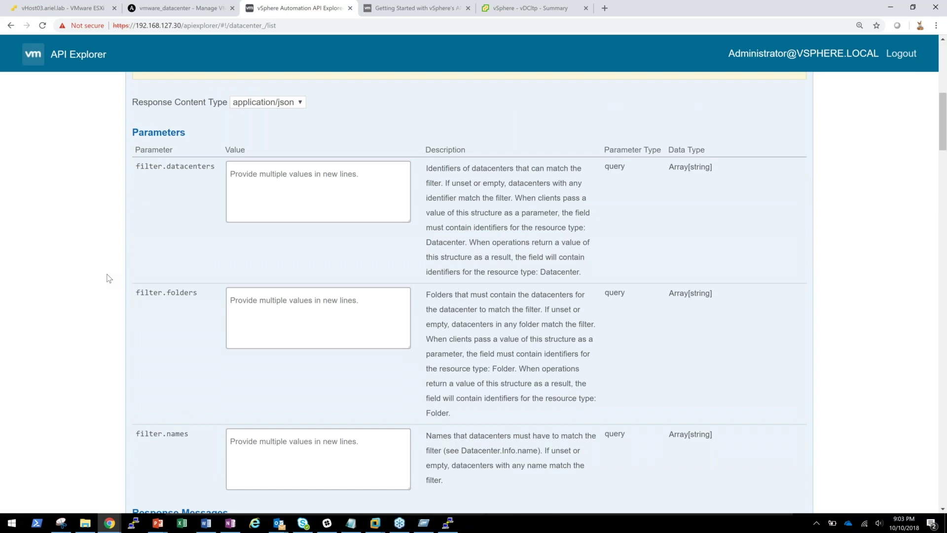
{"action": "scroll", "coordinate": [108, 278], "scroll_direction": "up", "scroll_amount": 1}
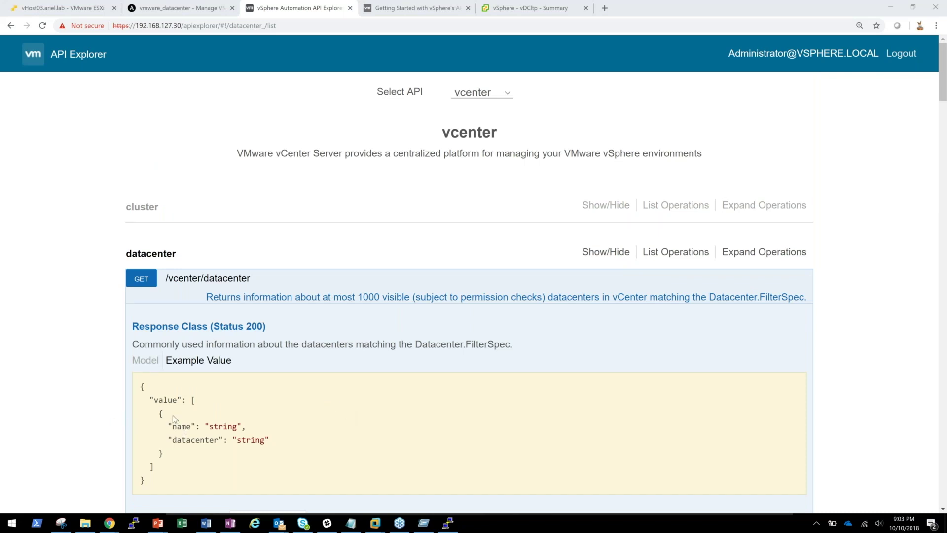
{"action": "left_click", "coordinate": [101, 235]}
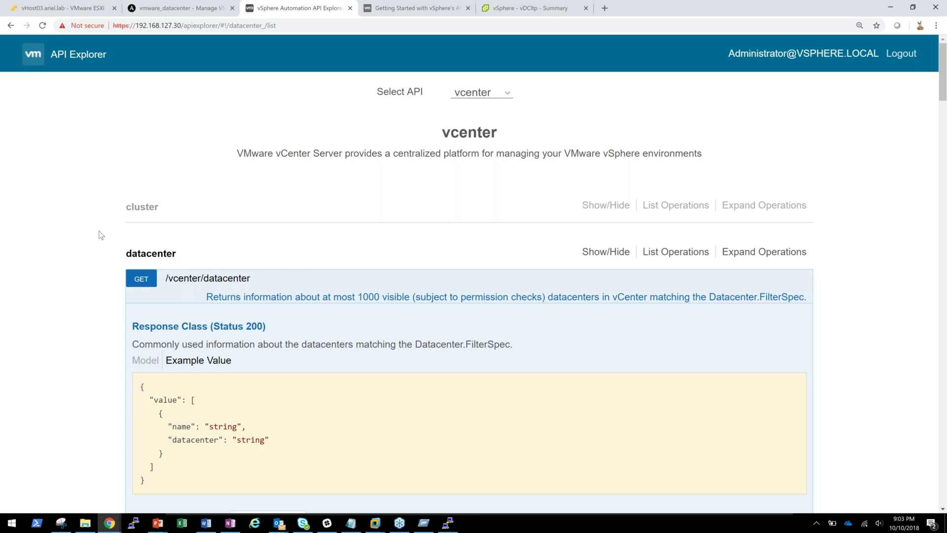
- Glance at the vDCltp summary, then scroll the API Explorer down to POST /vcenter/datacenter
{"action": "left_click", "coordinate": [528, 9]}
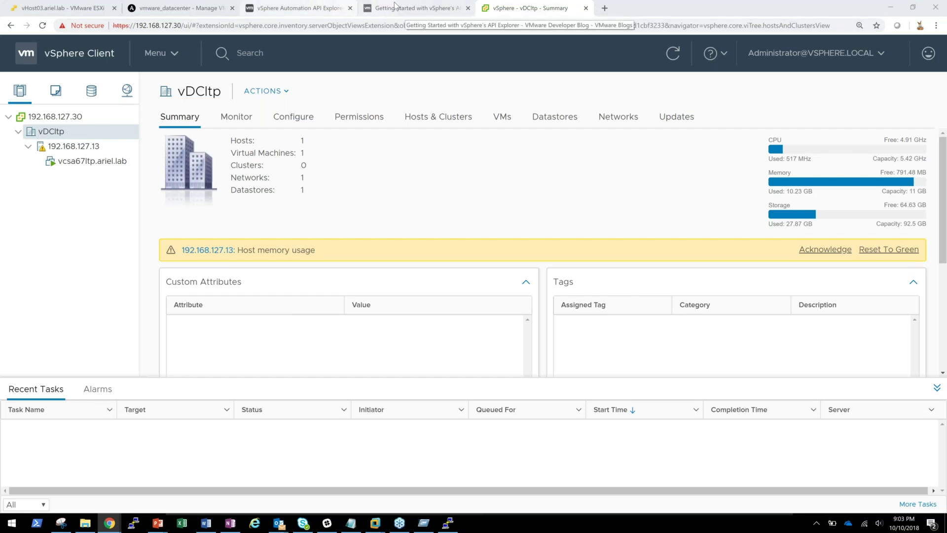
{"action": "left_click", "coordinate": [322, 7]}
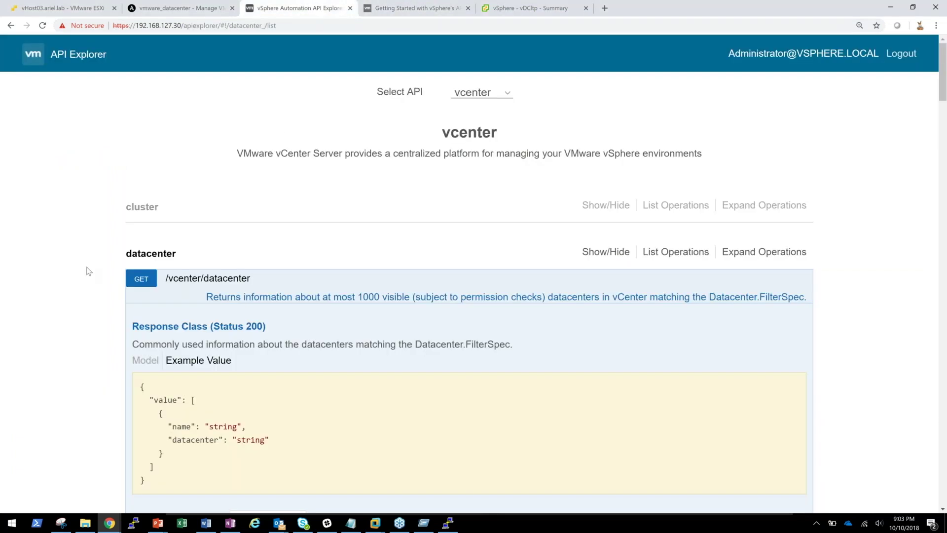
{"action": "scroll", "coordinate": [84, 286], "scroll_direction": "down", "scroll_amount": 1}
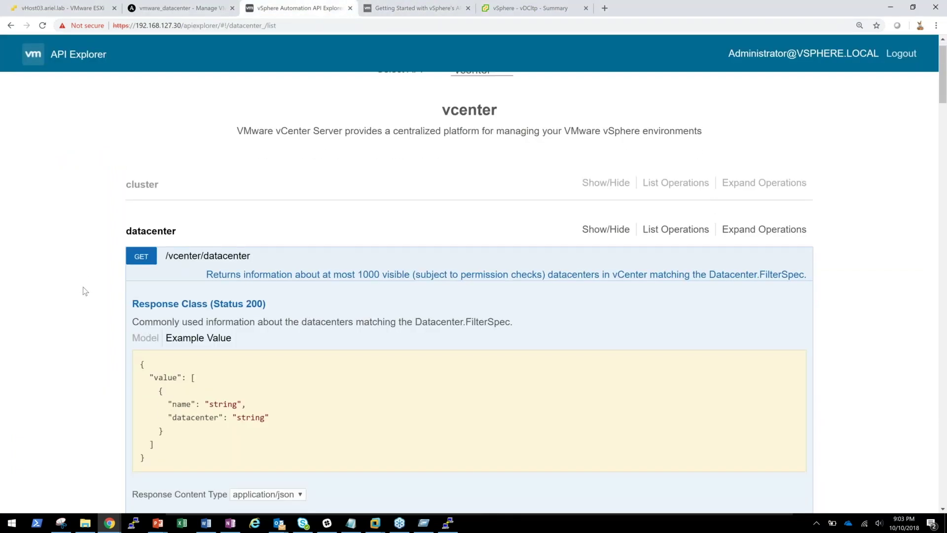
{"action": "scroll", "coordinate": [83, 286], "scroll_direction": "down", "scroll_amount": 3}
{"action": "scroll", "coordinate": [83, 286], "scroll_direction": "up", "scroll_amount": 3}
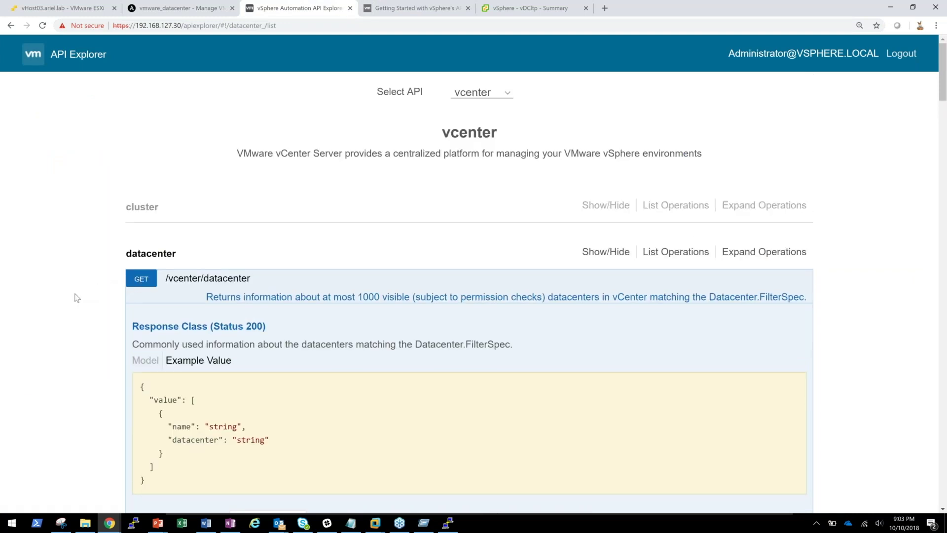
{"action": "scroll", "coordinate": [75, 301], "scroll_direction": "down", "scroll_amount": 3}
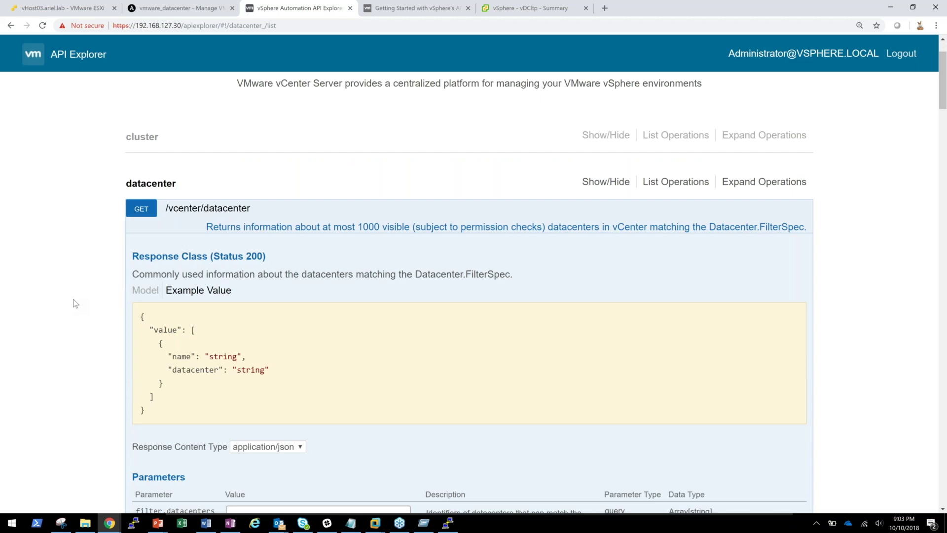
{"action": "scroll", "coordinate": [75, 303], "scroll_direction": "down", "scroll_amount": 20}
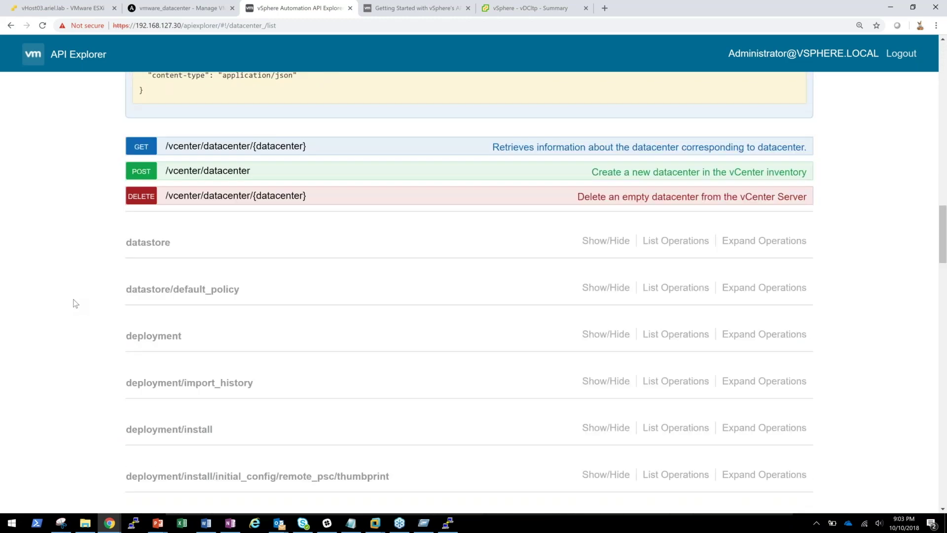
- Expand POST /vcenter/datacenter, enter a person's name as plain-text request_body, and send it
{"action": "scroll", "coordinate": [75, 303], "scroll_direction": "up", "scroll_amount": 5}
{"action": "left_click", "coordinate": [207, 293]}
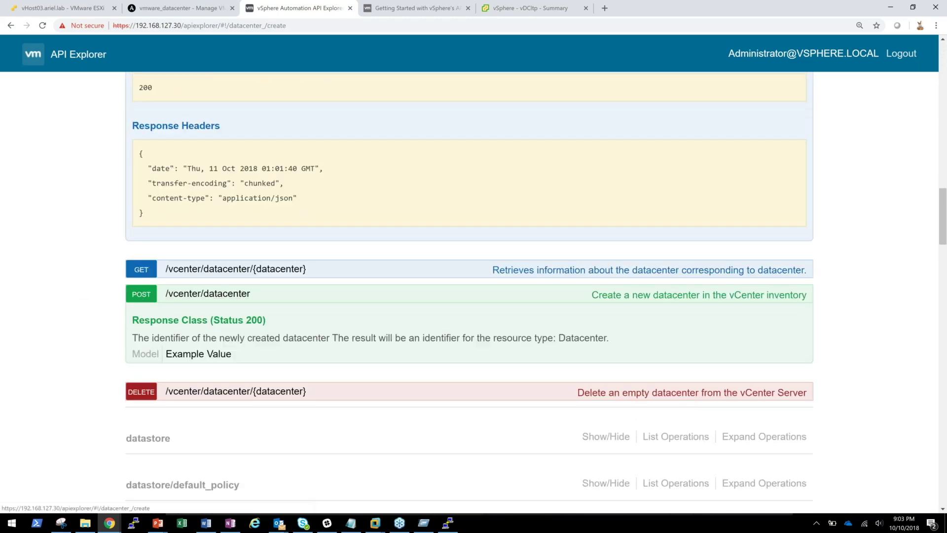
{"action": "scroll", "coordinate": [81, 333], "scroll_direction": "down", "scroll_amount": 4}
{"action": "left_click", "coordinate": [248, 338]}
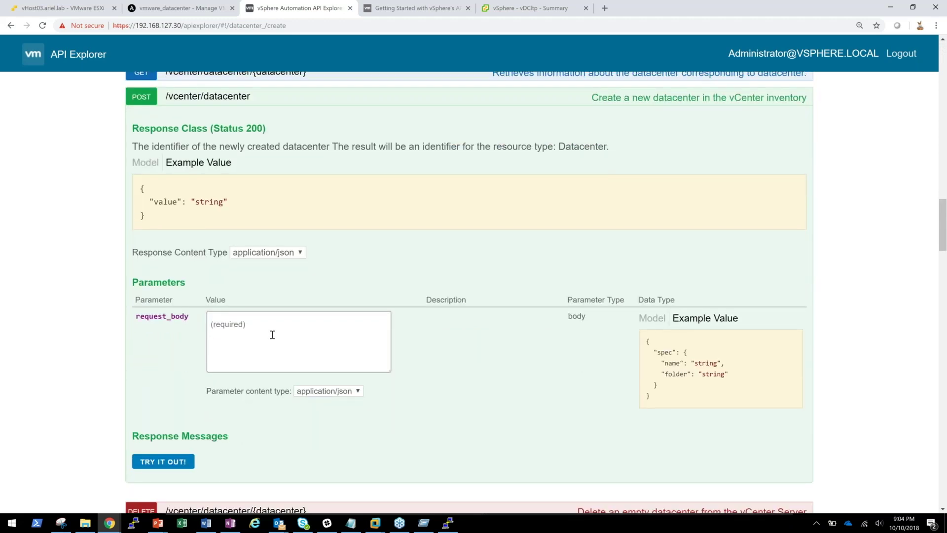
{"action": "type", "text": "N"}
{"action": "key", "text": "BackSpace"}
{"action": "left_click", "coordinate": [144, 464]}
- Review the response, noting Response Code 400 Bad Request
{"action": "scroll", "coordinate": [95, 417], "scroll_direction": "down", "scroll_amount": 4}
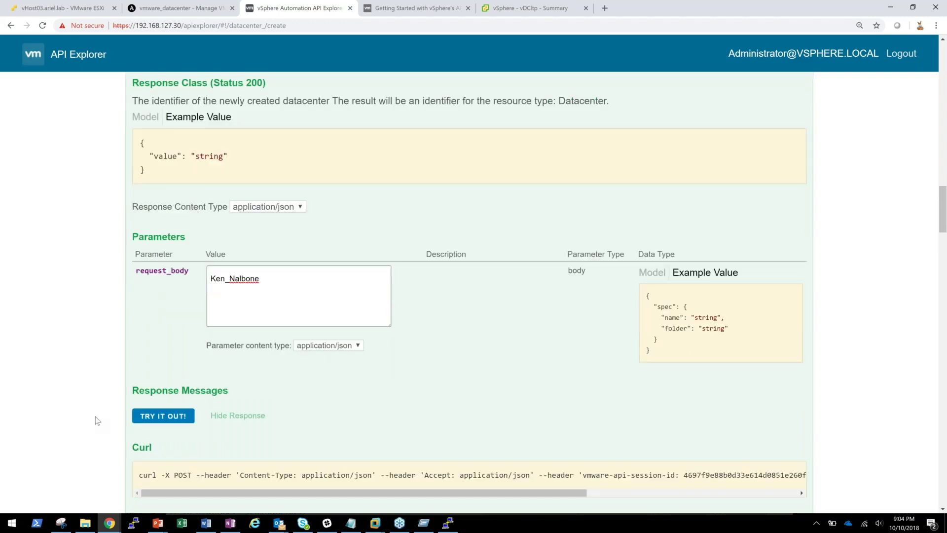
{"action": "scroll", "coordinate": [95, 416], "scroll_direction": "down", "scroll_amount": 5}
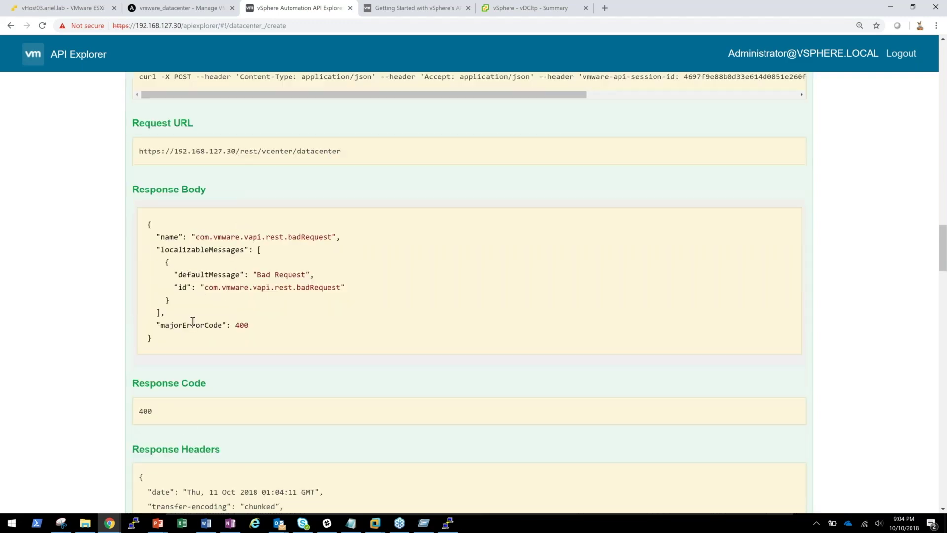
{"action": "double_click", "coordinate": [146, 411]}
{"action": "scroll", "coordinate": [106, 407], "scroll_direction": "down", "scroll_amount": 3}
{"action": "scroll", "coordinate": [105, 406], "scroll_direction": "up", "scroll_amount": 1}
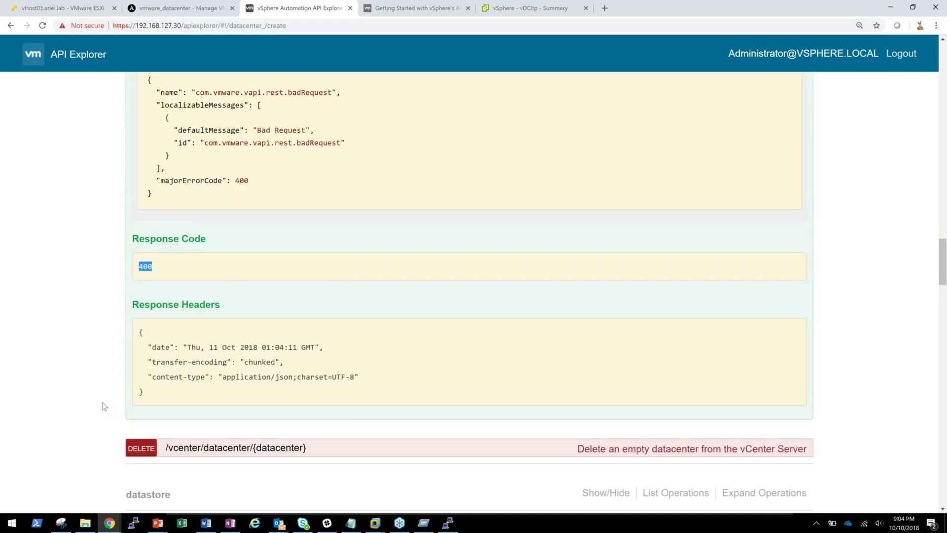
{"action": "scroll", "coordinate": [102, 401], "scroll_direction": "up", "scroll_amount": 15}
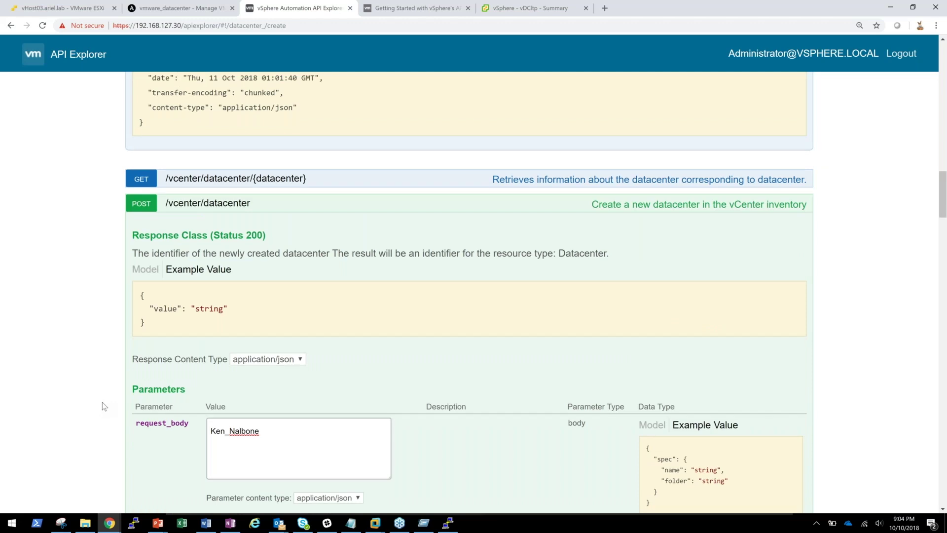
{"action": "scroll", "coordinate": [103, 402], "scroll_direction": "down", "scroll_amount": 1}
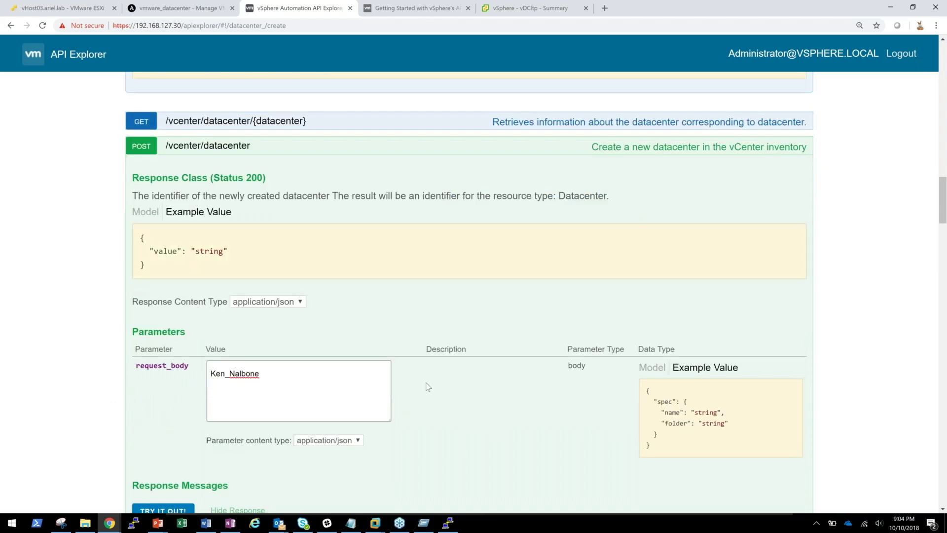
{"action": "scroll", "coordinate": [427, 385], "scroll_direction": "down", "scroll_amount": 3}
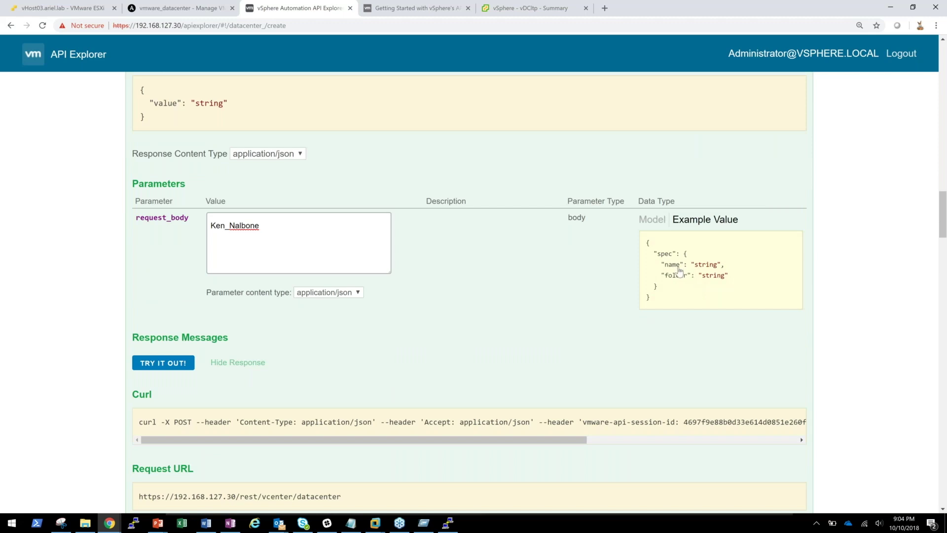
- Check the request and response content type options for the POST operation
{"action": "left_click", "coordinate": [346, 293]}
{"action": "left_click", "coordinate": [290, 154]}
{"action": "scroll", "coordinate": [357, 168], "scroll_direction": "up", "scroll_amount": 1}
{"action": "scroll", "coordinate": [358, 168], "scroll_direction": "up", "scroll_amount": 3}
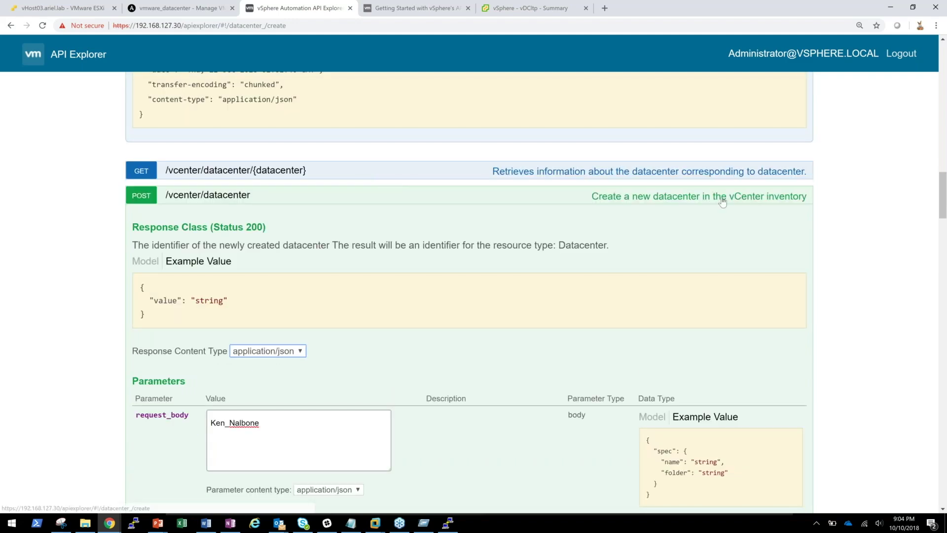
{"action": "scroll", "coordinate": [723, 202], "scroll_direction": "down", "scroll_amount": 1}
{"action": "scroll", "coordinate": [723, 203], "scroll_direction": "down", "scroll_amount": 1}
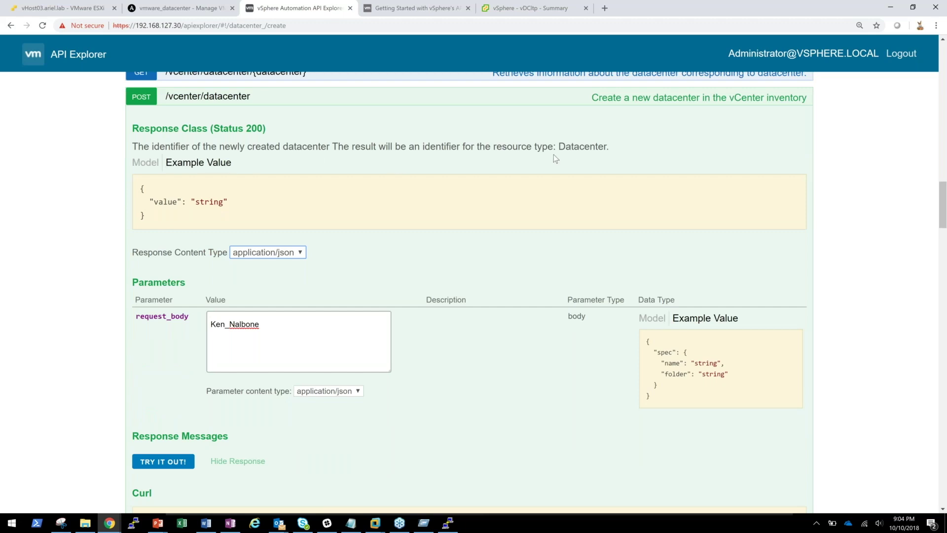
{"action": "scroll", "coordinate": [241, 205], "scroll_direction": "down", "scroll_amount": 1}
{"action": "scroll", "coordinate": [241, 206], "scroll_direction": "down", "scroll_amount": 1}
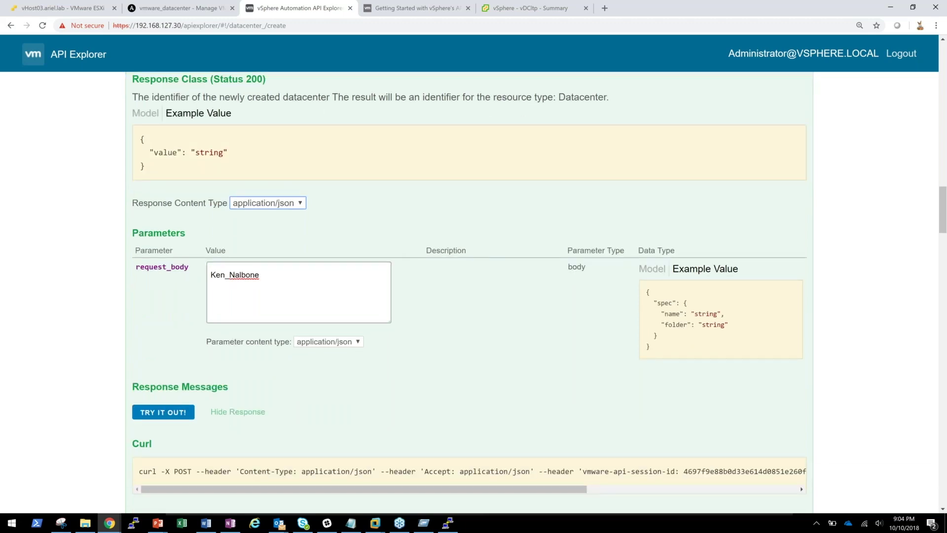
- Replace the request body with a JSON object whose "value" key holds the name
{"action": "double_click", "coordinate": [271, 275]}
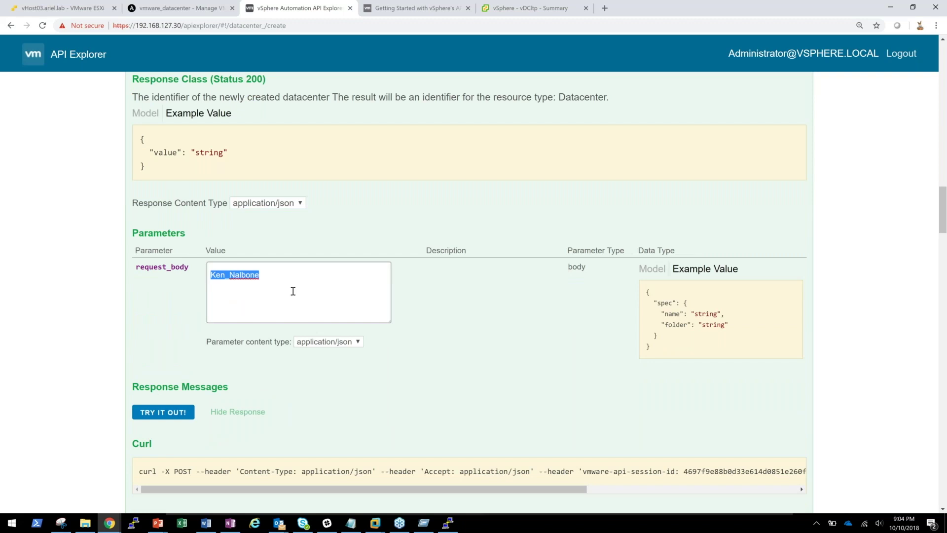
{"action": "type", "text": "{ "}
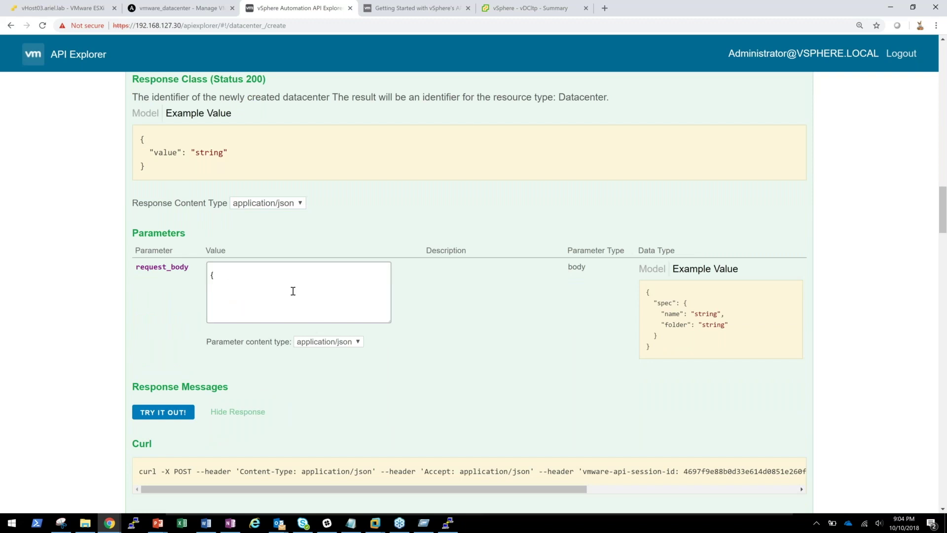
{"action": "key", "text": "Return"}
{"action": "type", "text": "}"}
- Resend POST /vcenter/datacenter and read the 400 error: missing field spec
{"action": "left_click", "coordinate": [163, 412]}
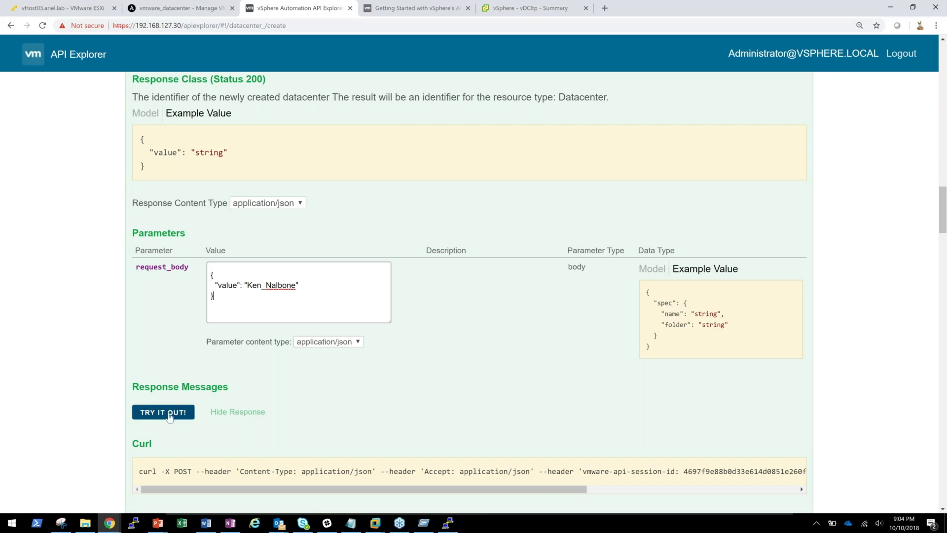
{"action": "scroll", "coordinate": [91, 406], "scroll_direction": "down", "scroll_amount": 2}
{"action": "scroll", "coordinate": [91, 407], "scroll_direction": "down", "scroll_amount": 7}
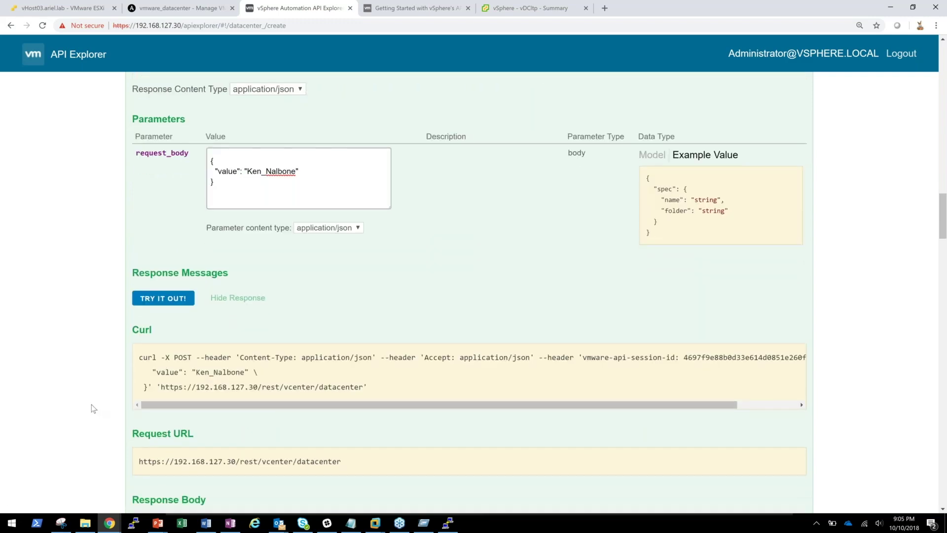
{"action": "scroll", "coordinate": [94, 407], "scroll_direction": "down", "scroll_amount": 2}
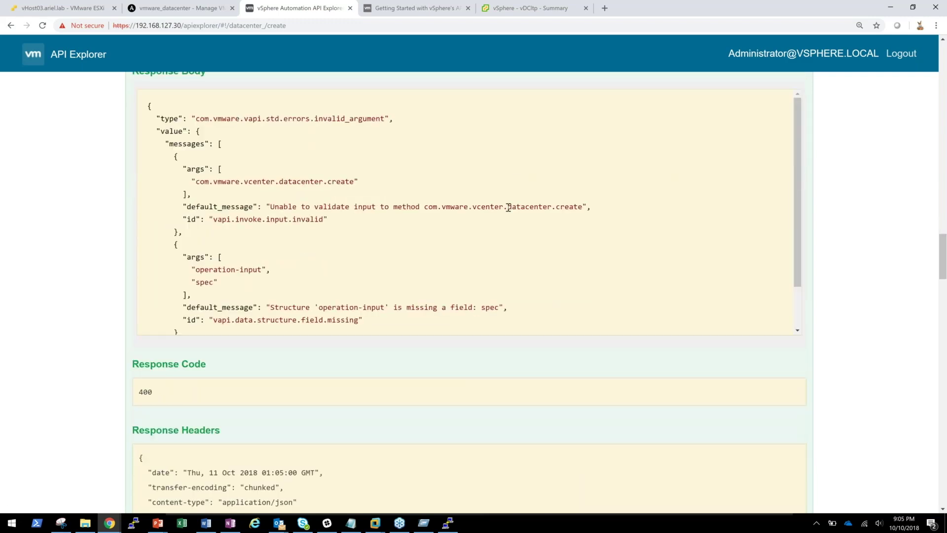
{"action": "scroll", "coordinate": [203, 253], "scroll_direction": "down", "scroll_amount": 1}
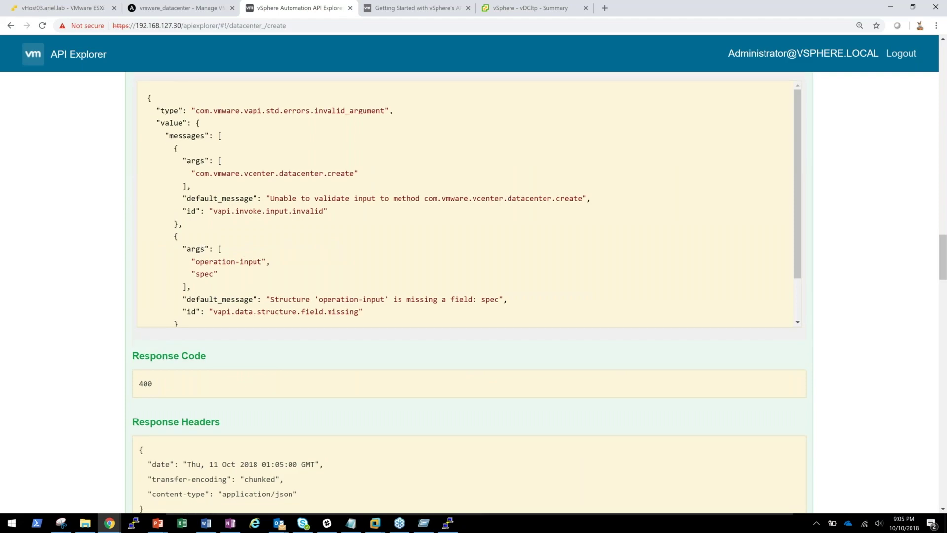
{"action": "scroll", "coordinate": [202, 266], "scroll_direction": "down", "scroll_amount": 3}
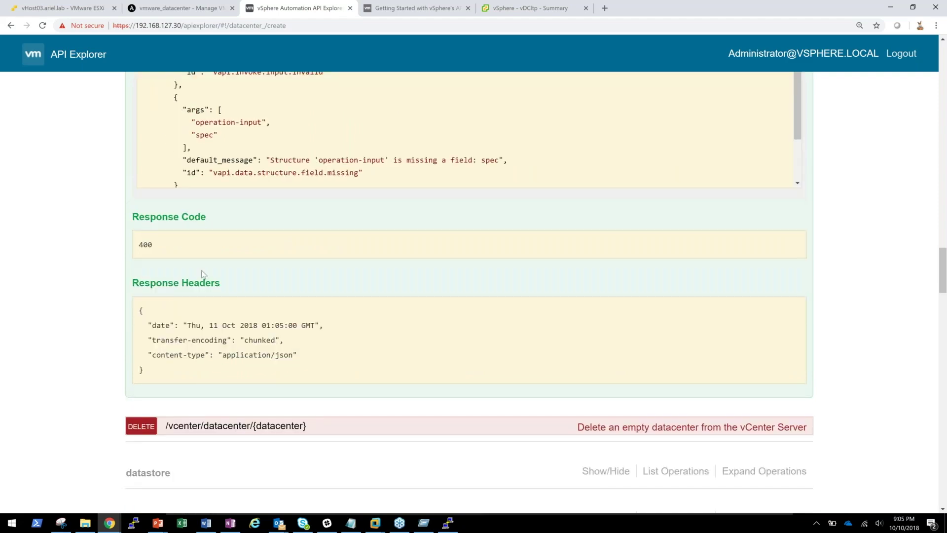
{"action": "scroll", "coordinate": [203, 274], "scroll_direction": "up", "scroll_amount": 14}
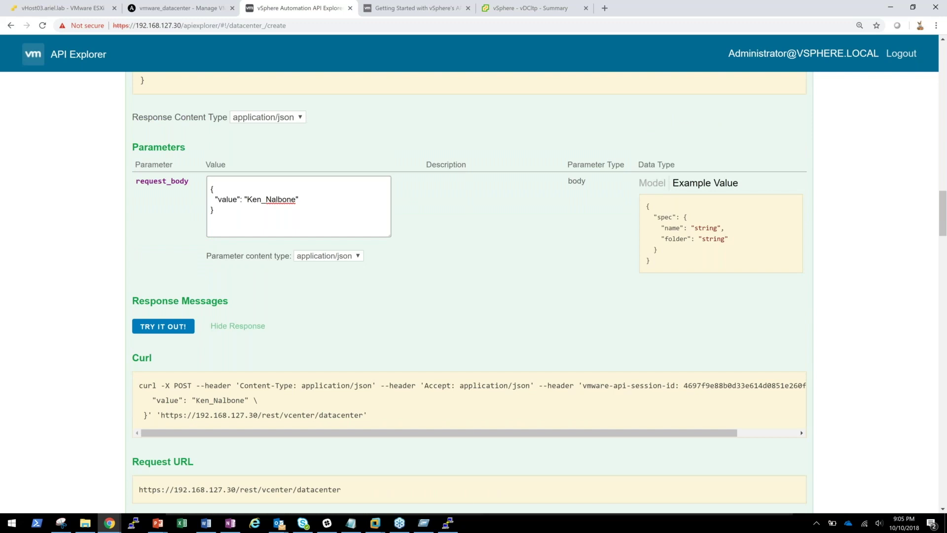
{"action": "scroll", "coordinate": [239, 142], "scroll_direction": "up", "scroll_amount": 2}
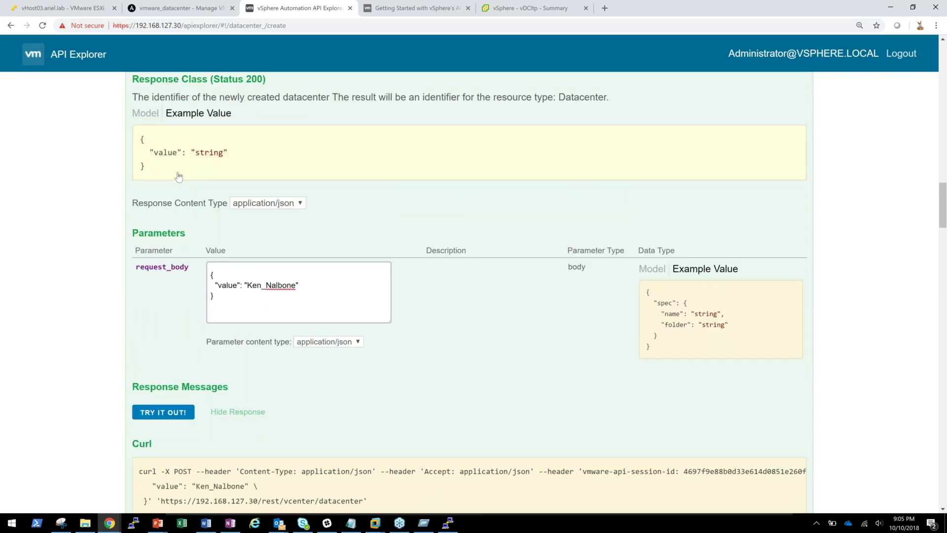
- Replace the request body with the example { "value": ... } JSON holding a short first name, and resend it
{"action": "left_click_drag", "start_coordinate": [131, 152], "coordinate": [232, 171]}
{"action": "key", "text": "ctrl+c"}
{"action": "left_click", "coordinate": [227, 303]}
{"action": "key", "text": "ctrl+a"}
{"action": "key", "text": "ctrl+v"}
{"action": "double_click", "coordinate": [258, 285]}
{"action": "type", "text": "KEn"}
{"action": "key", "text": "BackSpace"}
{"action": "key", "text": "BackSpace"}
{"action": "type", "text": "en"}
{"action": "left_click", "coordinate": [163, 412]}
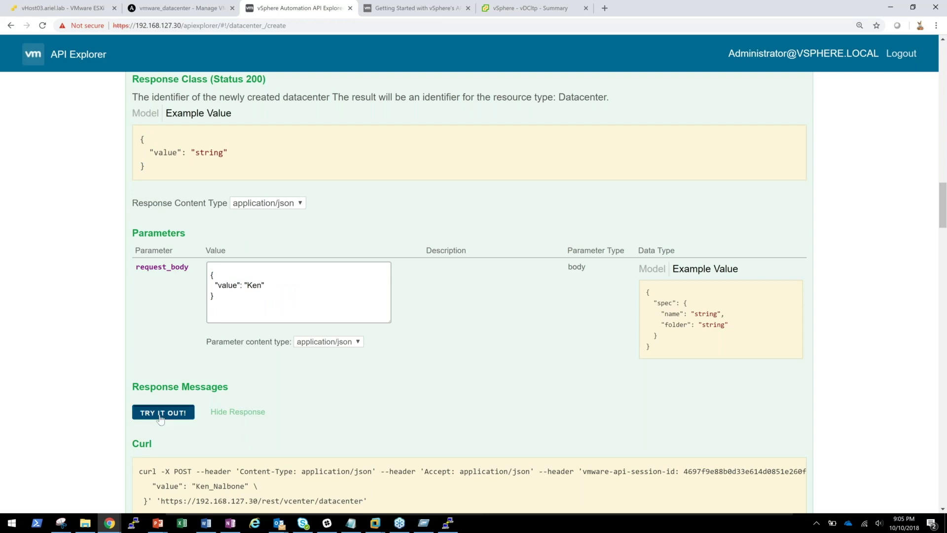
- Check the error response, refresh the vSphere Client inventory, and return to API Explorer
{"action": "scroll", "coordinate": [117, 413], "scroll_direction": "down", "scroll_amount": 7}
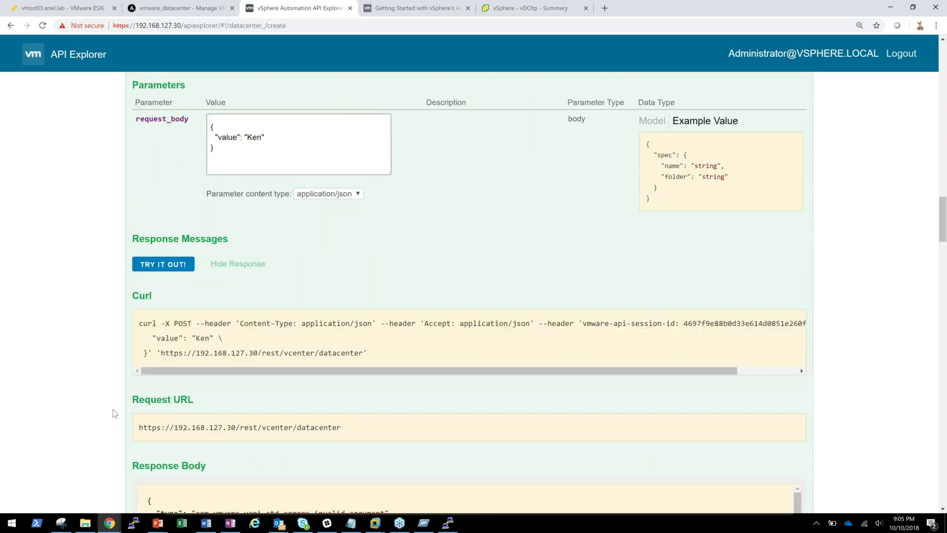
{"action": "scroll", "coordinate": [115, 414], "scroll_direction": "down", "scroll_amount": 5}
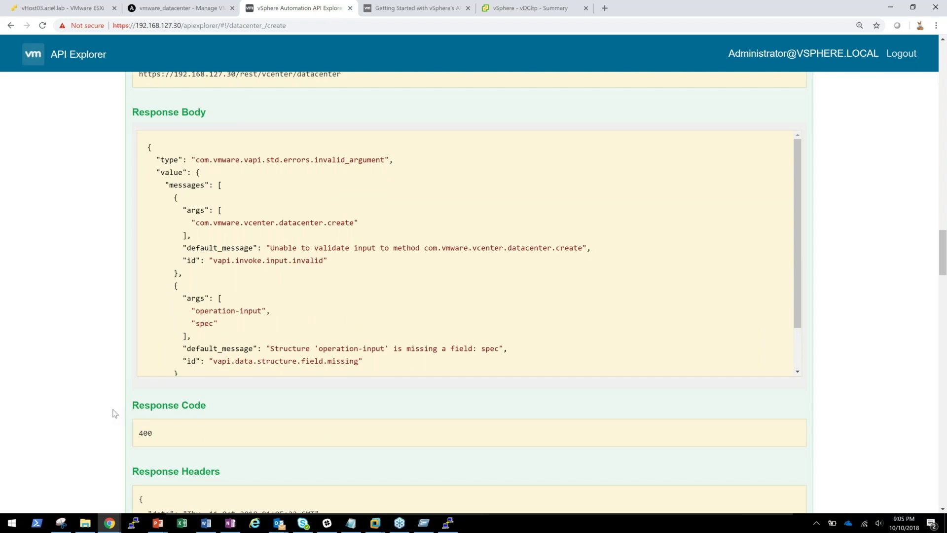
{"action": "left_click", "coordinate": [526, 15]}
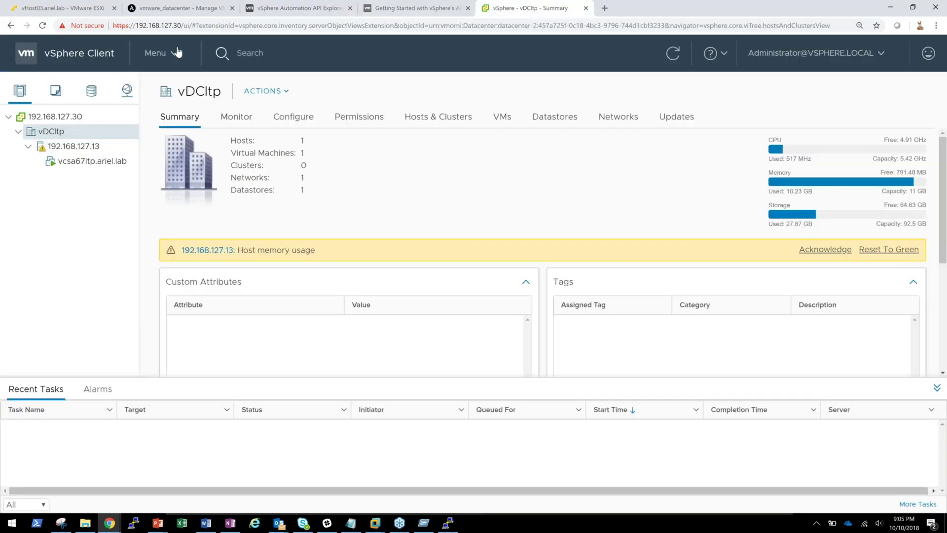
{"action": "left_click", "coordinate": [660, 63]}
{"action": "key", "text": "ctrl+3"}
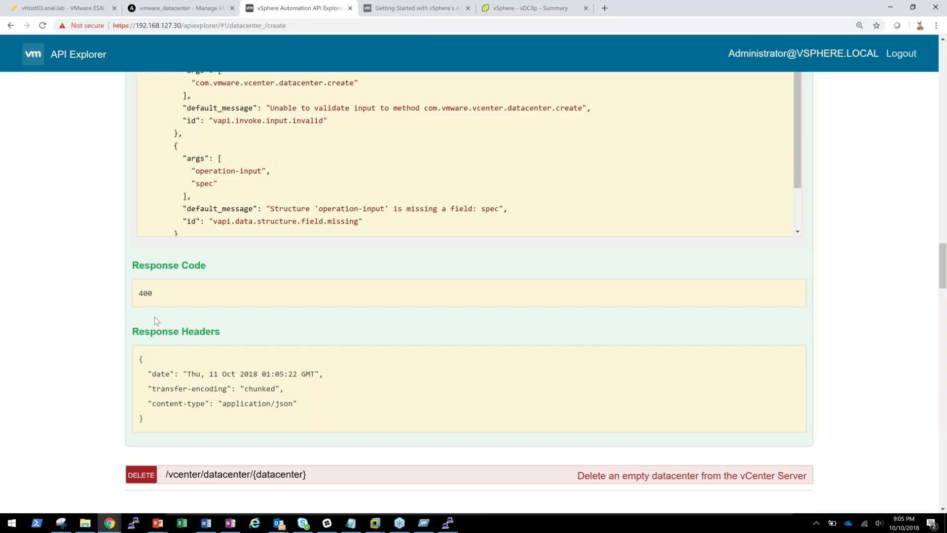
{"action": "scroll", "coordinate": [153, 320], "scroll_direction": "up", "scroll_amount": 2}
{"action": "scroll", "coordinate": [149, 321], "scroll_direction": "up", "scroll_amount": 2}
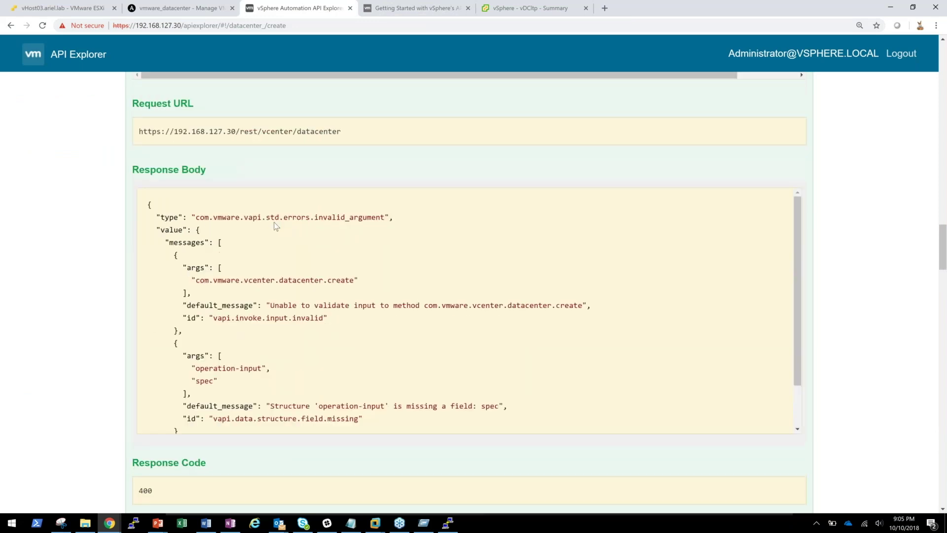
{"action": "scroll", "coordinate": [215, 265], "scroll_direction": "up", "scroll_amount": 1}
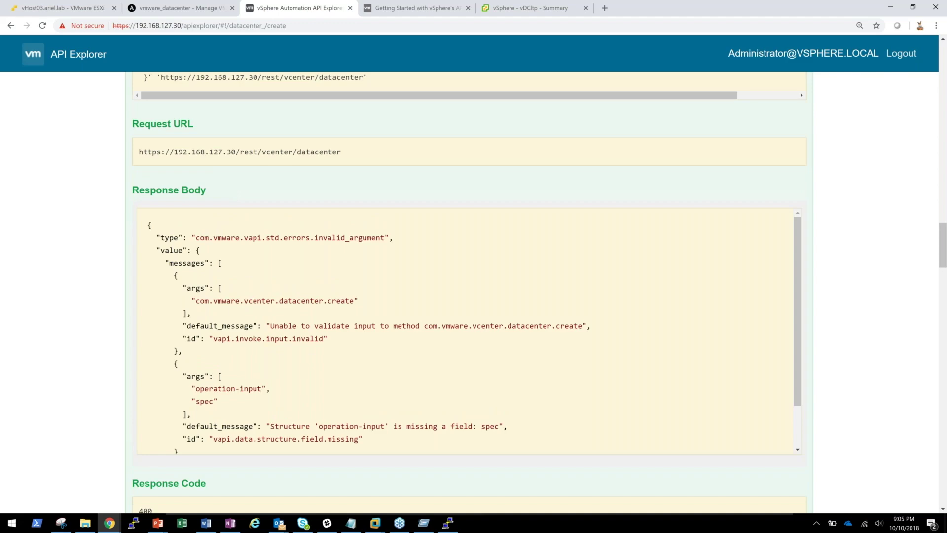
{"action": "scroll", "coordinate": [198, 292], "scroll_direction": "up", "scroll_amount": 15}
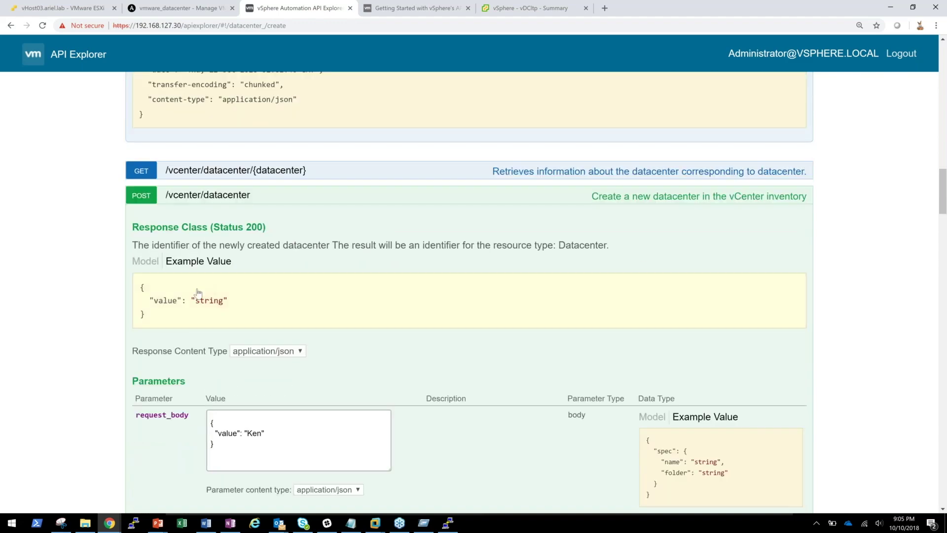
- Rewrite the request body as a "spec" object with a first-name "name" value and a started "folder" key
{"action": "scroll", "coordinate": [251, 296], "scroll_direction": "up", "scroll_amount": 1}
{"action": "scroll", "coordinate": [255, 296], "scroll_direction": "down", "scroll_amount": 5}
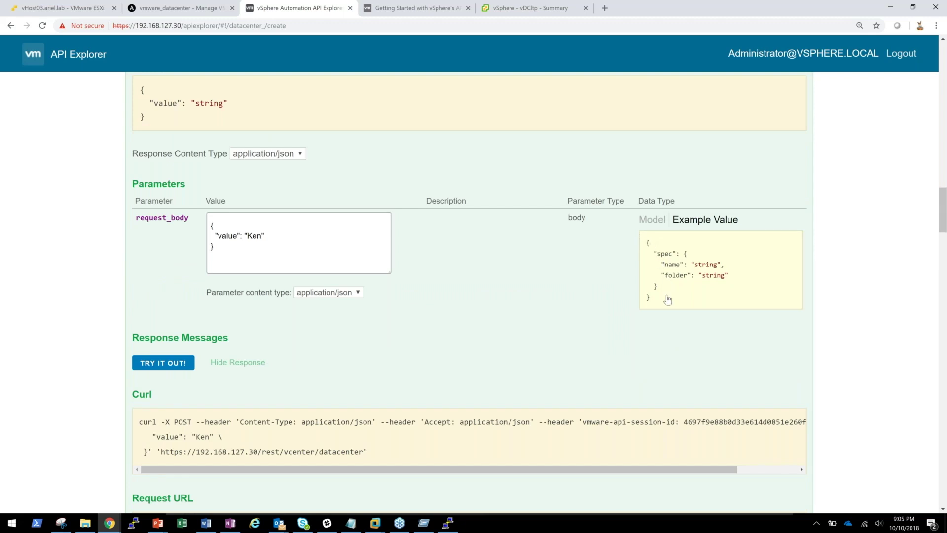
{"action": "key", "text": "ctrl+a"}
{"action": "type", "text": "{   "}
{"action": "type", "text": "\"spec"}
{"action": "type", "text": "\""}
{"action": "type", "text": ": {"}
{"action": "key", "text": "Return"}
{"action": "type", "text": "\"name"}
{"action": "type", "text": "\":"}
{"action": "type", "text": " \""}
{"action": "type", "text": "string"}
{"action": "key", "text": "BackSpace"}
{"action": "key", "text": "BackSpace"}
{"action": "key", "text": "BackSpace"}
{"action": "key", "text": "BackSpace"}
{"action": "key", "text": "BackSpace"}
{"action": "type", "text": "Ken\", "}
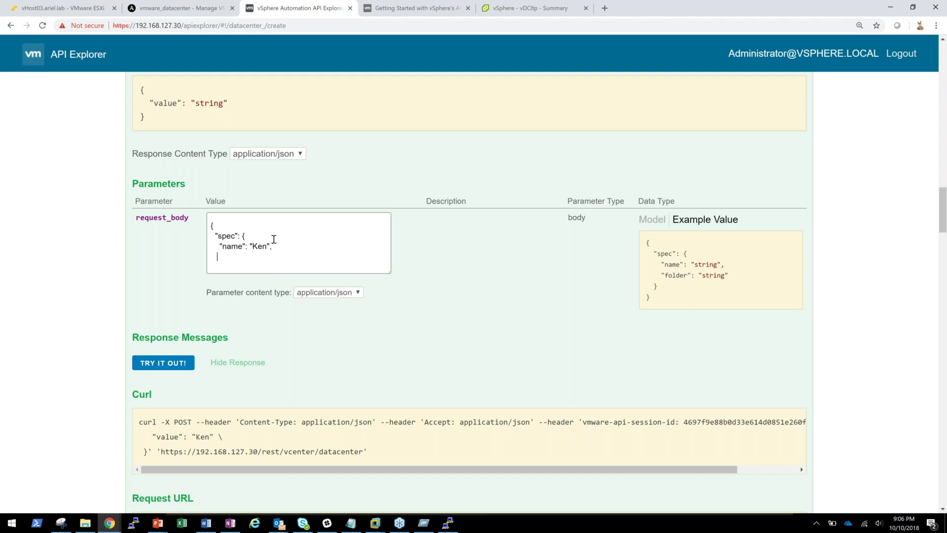
{"action": "type", "text": "    \"folder:"}
{"action": "scroll", "coordinate": [274, 239], "scroll_direction": "up", "scroll_amount": 1}
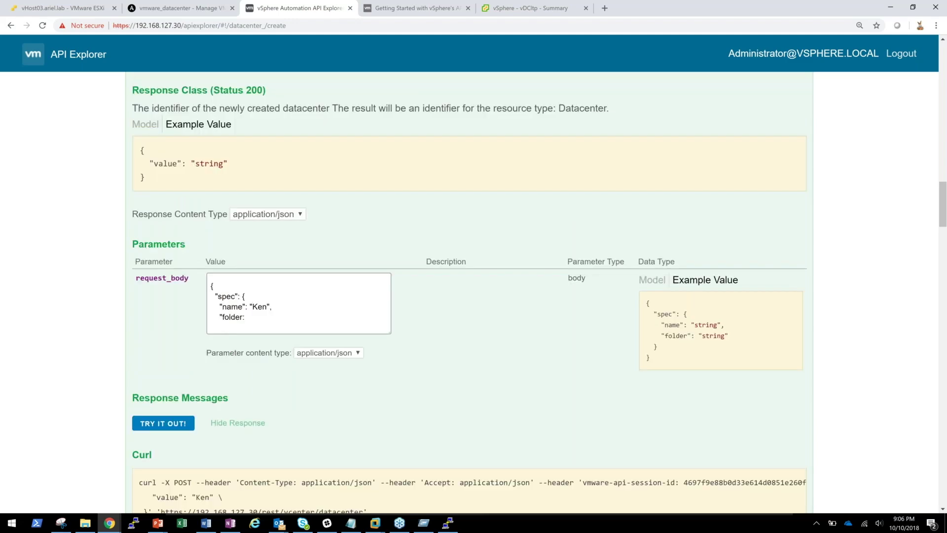
{"action": "scroll", "coordinate": [249, 173], "scroll_direction": "up", "scroll_amount": 11}
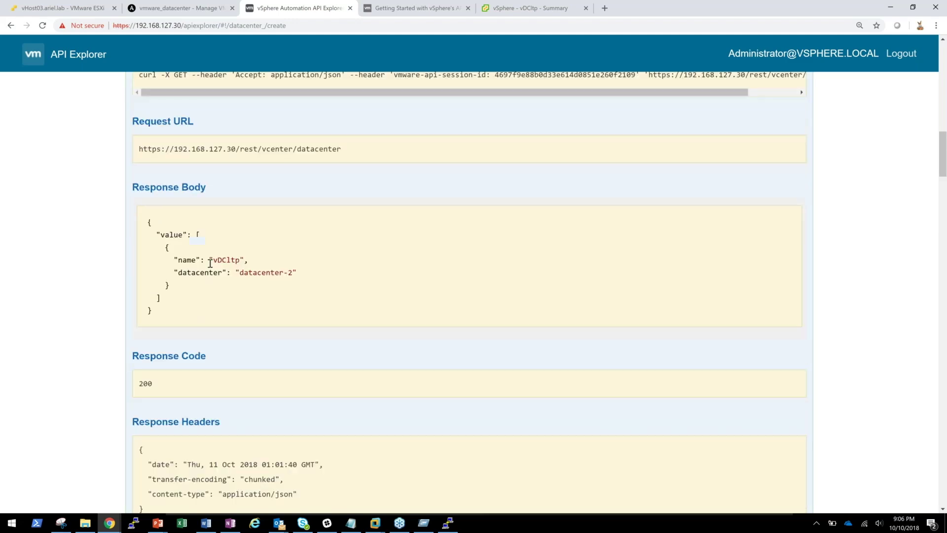
{"action": "scroll", "coordinate": [208, 267], "scroll_direction": "up", "scroll_amount": 1}
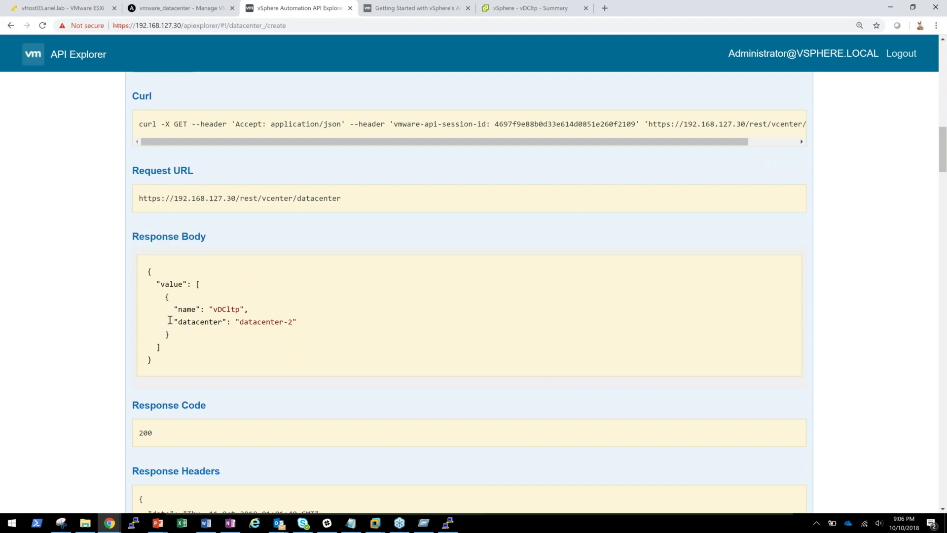
{"action": "scroll", "coordinate": [308, 325], "scroll_direction": "down", "scroll_amount": 12}
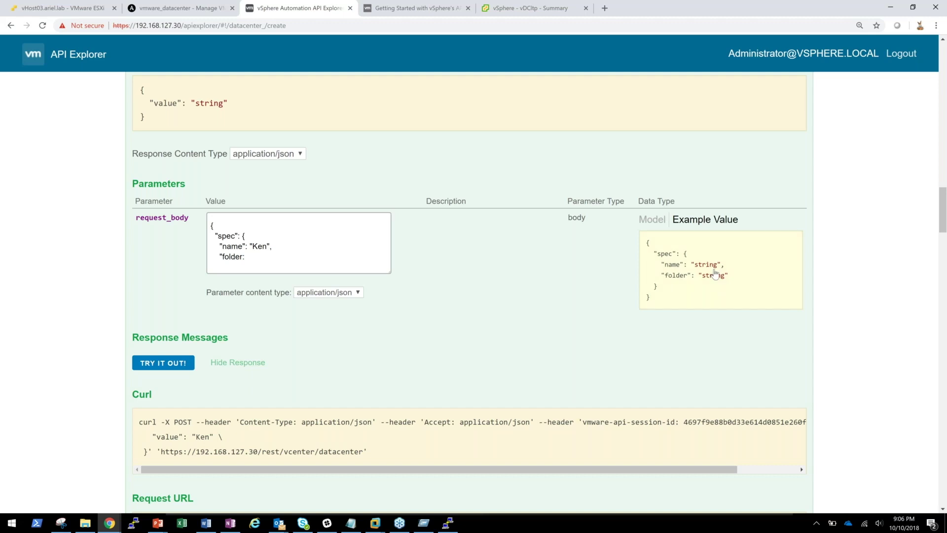
{"action": "scroll", "coordinate": [267, 270], "scroll_direction": "down", "scroll_amount": 2}
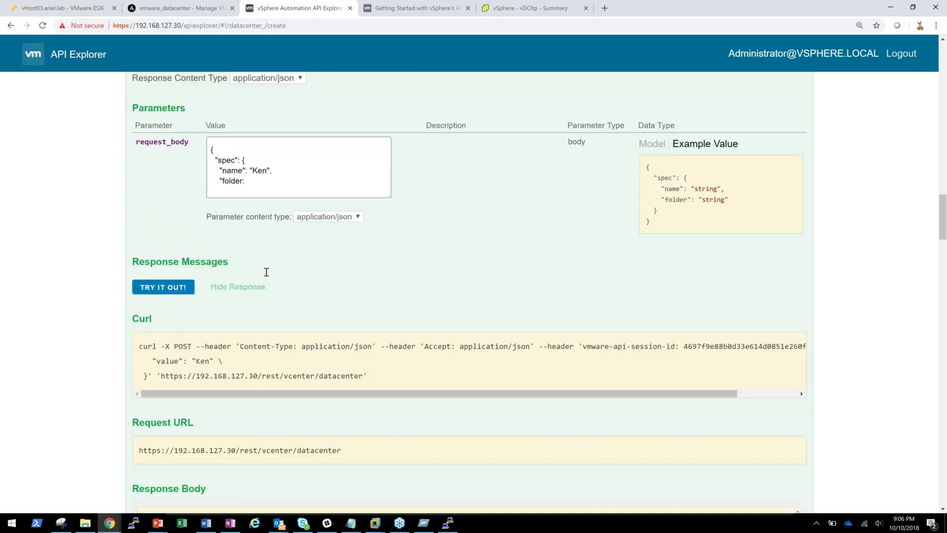
{"action": "scroll", "coordinate": [267, 271], "scroll_direction": "down", "scroll_amount": 8}
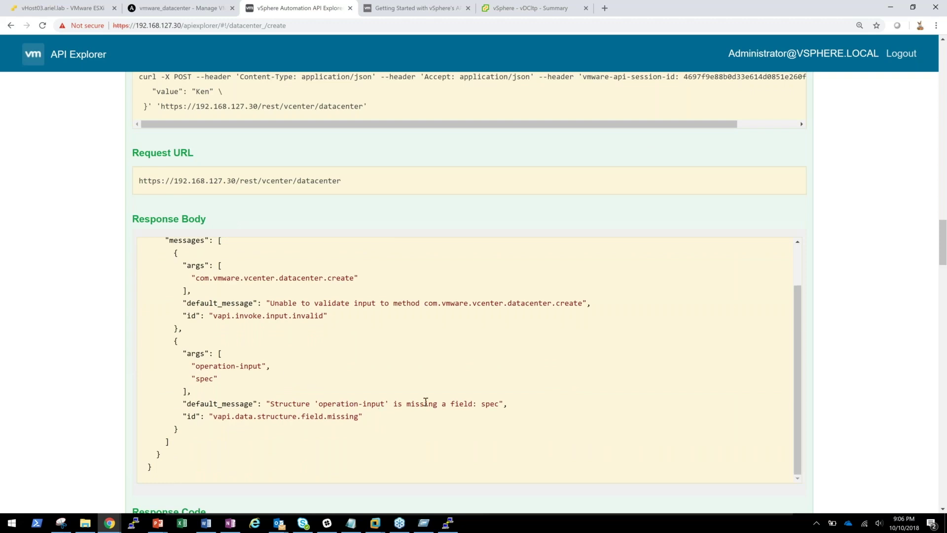
{"action": "scroll", "coordinate": [416, 299], "scroll_direction": "up", "scroll_amount": 4}
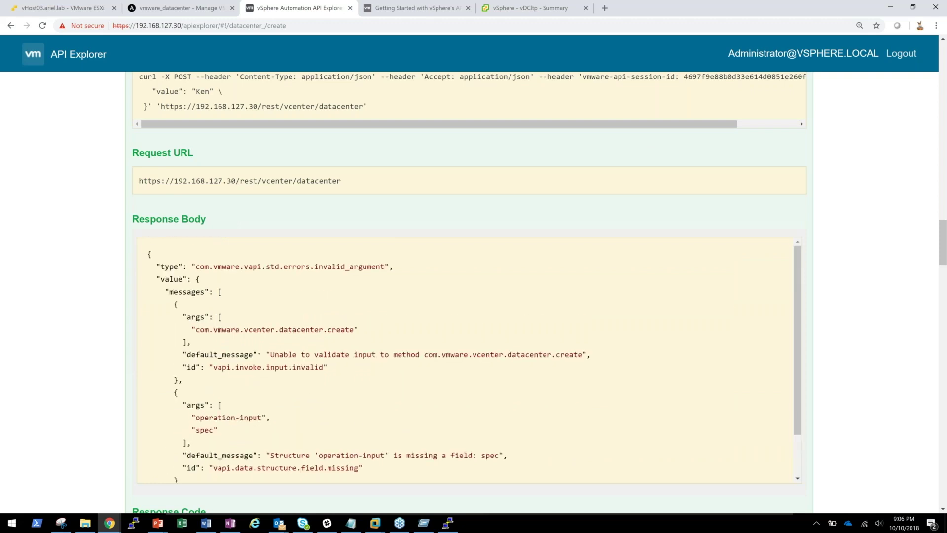
{"action": "scroll", "coordinate": [415, 294], "scroll_direction": "up", "scroll_amount": 1}
{"action": "scroll", "coordinate": [415, 293], "scroll_direction": "up", "scroll_amount": 5}
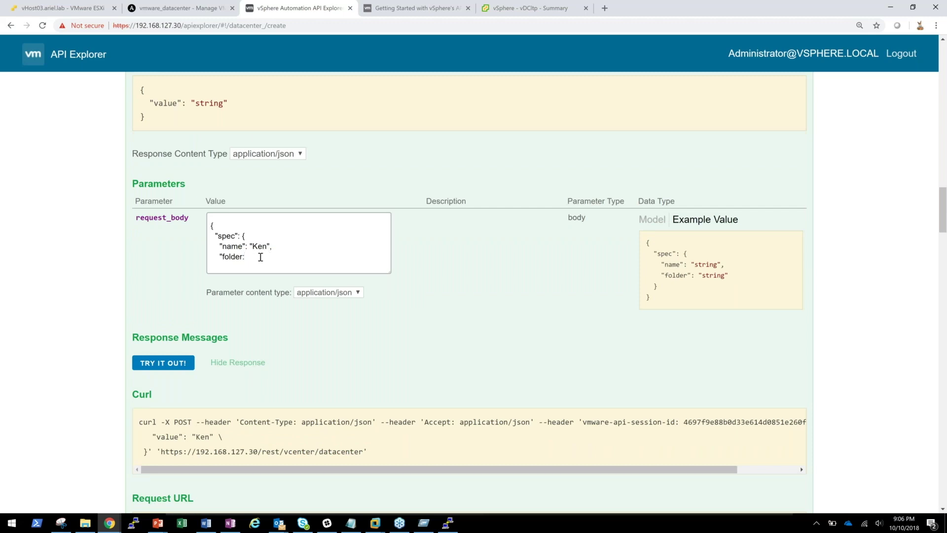
- Finish the spec with "folder": "root" and closing braces, send it, and view the 400 Bad Request
{"action": "type", "text": "\"root\""}
{"action": "key", "text": "Return"}
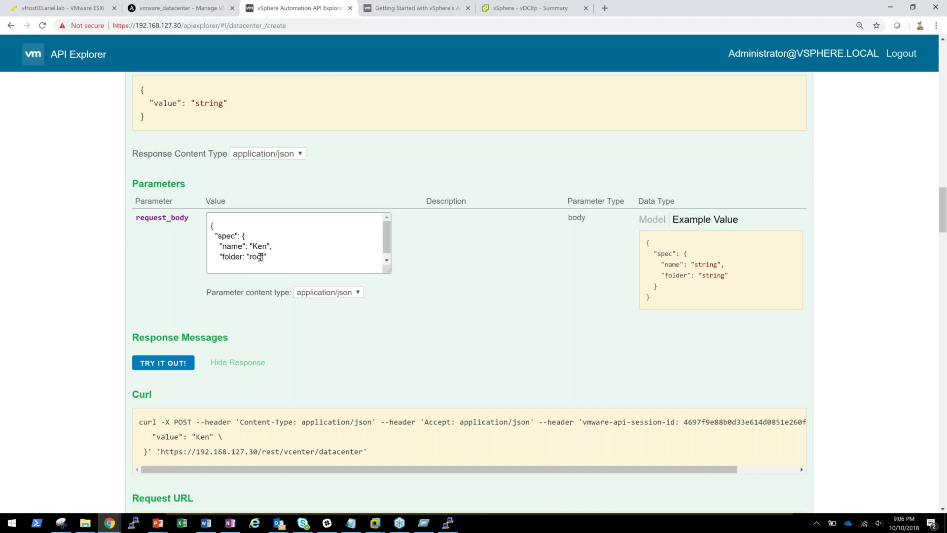
{"action": "type", "text": "}"}
{"action": "key", "text": "Return"}
{"action": "type", "text": "}"}
{"action": "left_click", "coordinate": [163, 363]}
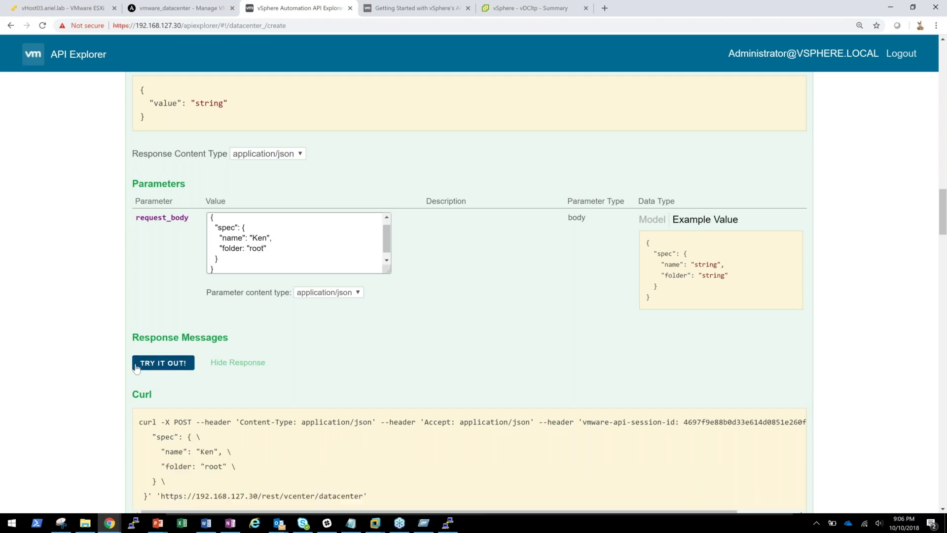
{"action": "scroll", "coordinate": [99, 375], "scroll_direction": "down", "scroll_amount": 1}
{"action": "scroll", "coordinate": [98, 376], "scroll_direction": "down", "scroll_amount": 9}
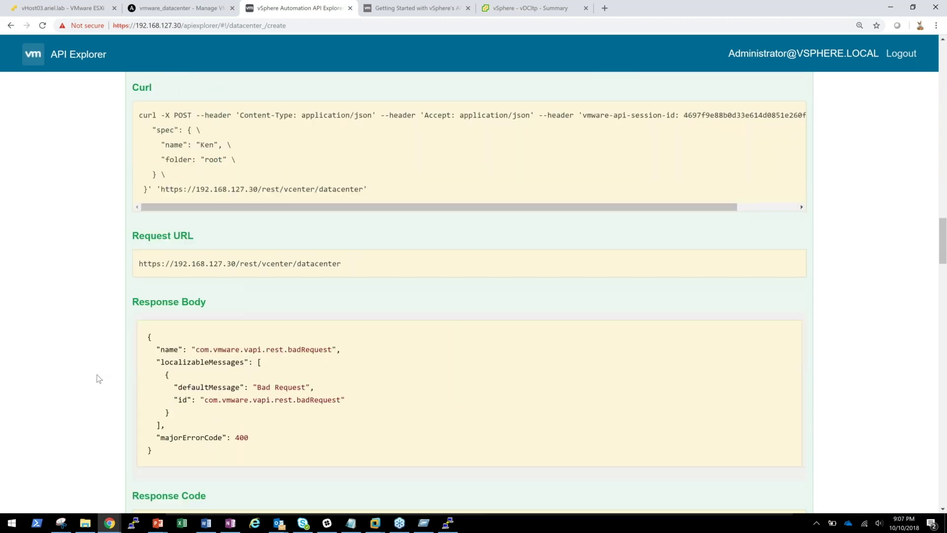
{"action": "scroll", "coordinate": [97, 379], "scroll_direction": "down", "scroll_amount": 2}
- Delete the folder line from the spec body and resend the create-datacenter request
{"action": "scroll", "coordinate": [97, 379], "scroll_direction": "up", "scroll_amount": 7}
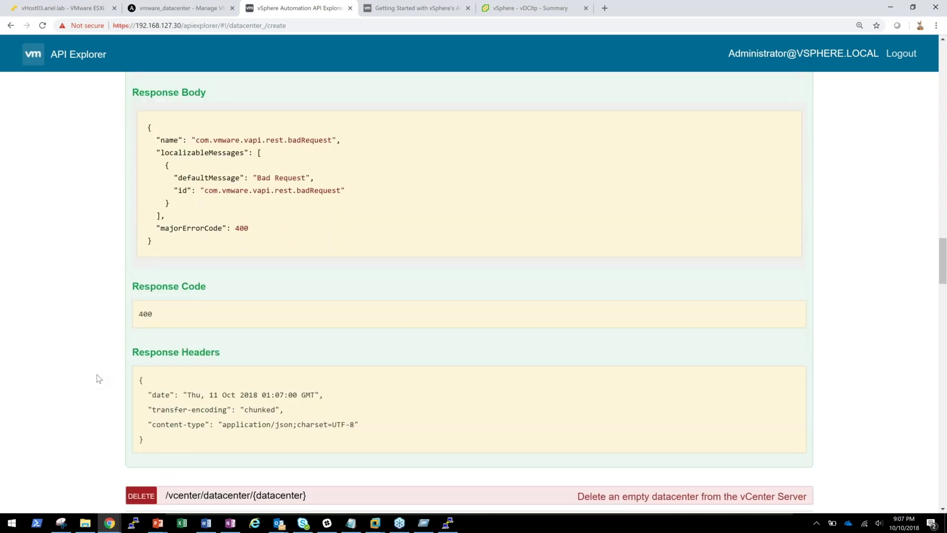
{"action": "scroll", "coordinate": [97, 377], "scroll_direction": "up", "scroll_amount": 5}
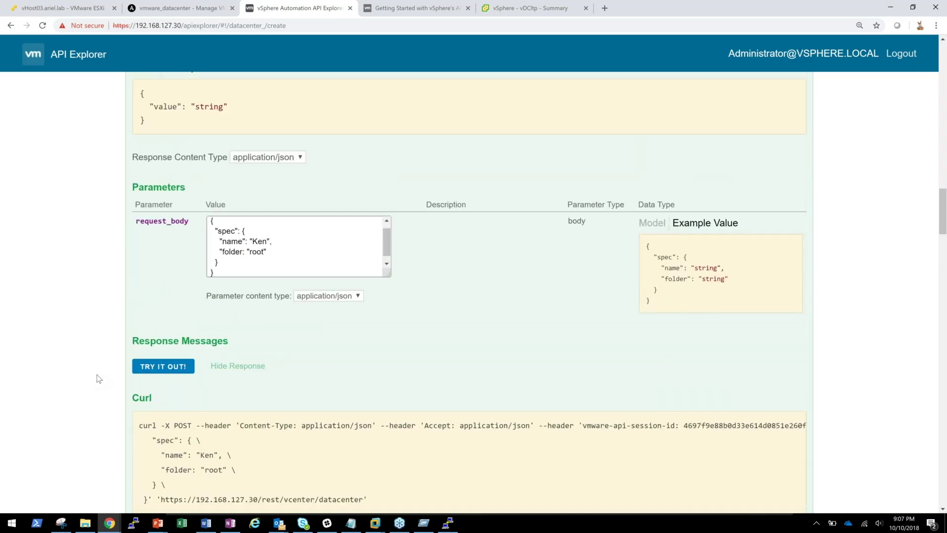
{"action": "double_click", "coordinate": [257, 298]}
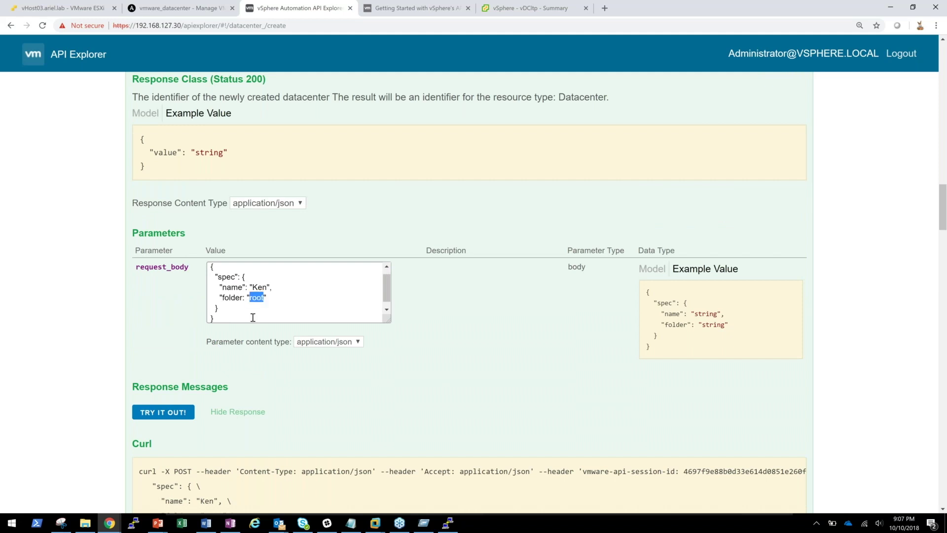
{"action": "left_click_drag", "start_coordinate": [276, 298], "coordinate": [151, 299]}
{"action": "key", "text": "BackSpace"}
{"action": "key", "text": "BackSpace"}
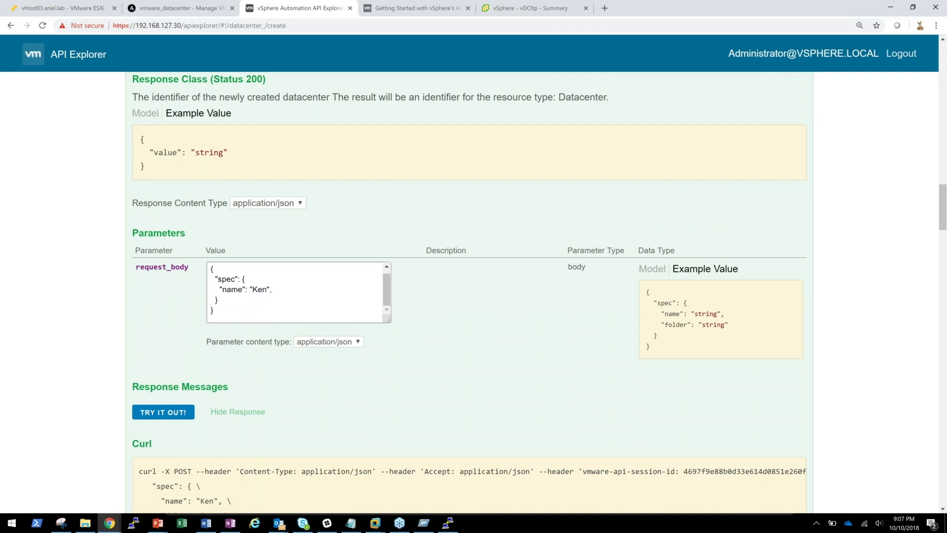
{"action": "left_click", "coordinate": [163, 412]}
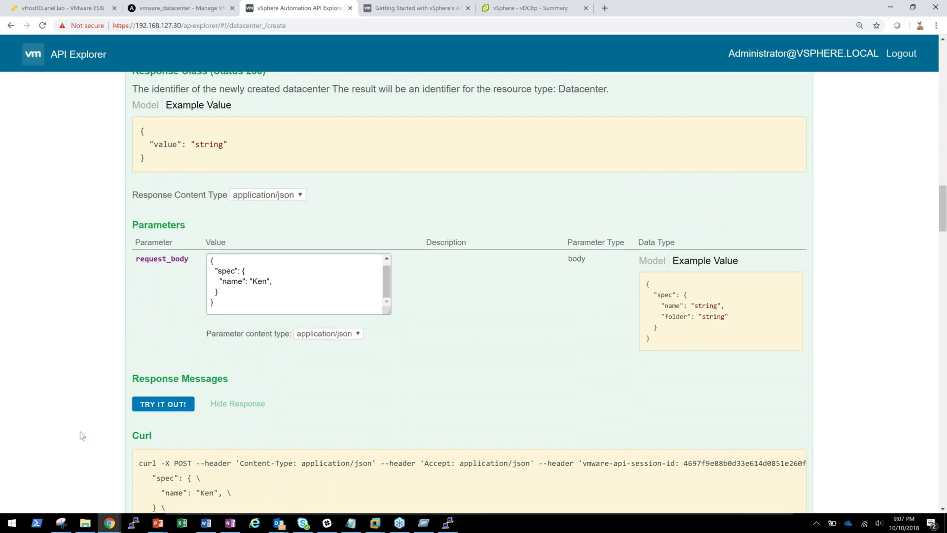
{"action": "scroll", "coordinate": [82, 435], "scroll_direction": "down", "scroll_amount": 4}
{"action": "scroll", "coordinate": [82, 435], "scroll_direction": "up", "scroll_amount": 5}
{"action": "scroll", "coordinate": [72, 433], "scroll_direction": "up", "scroll_amount": 3}
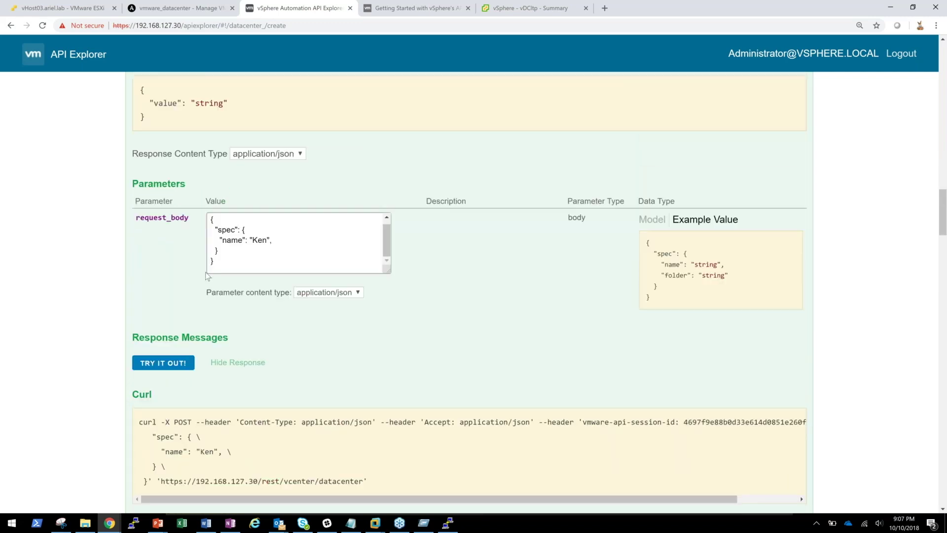
- Add "folder": "" back, resend to get 404 not_found, and view the vSphere Client summary
{"action": "key", "text": "Return"}
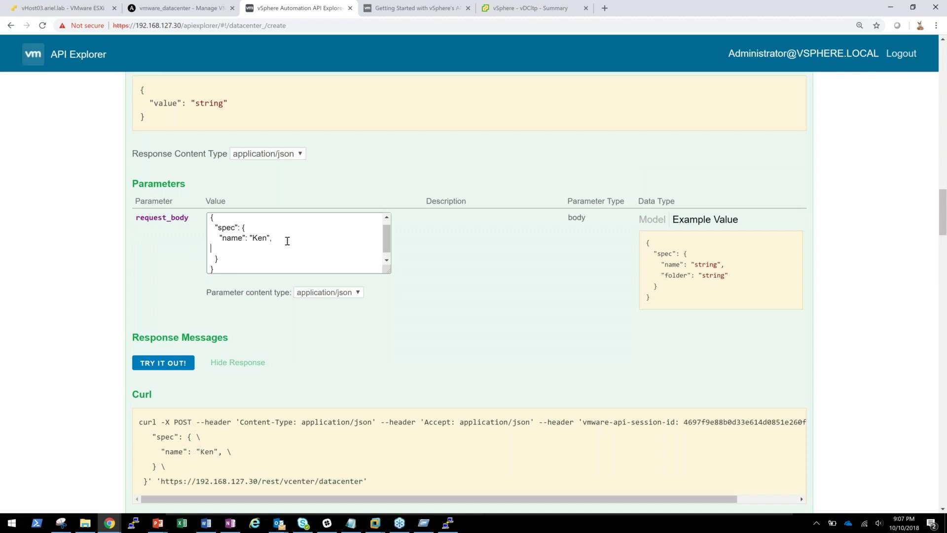
{"action": "type", "text": "\"folder\": \"\""}
{"action": "left_click", "coordinate": [163, 362]}
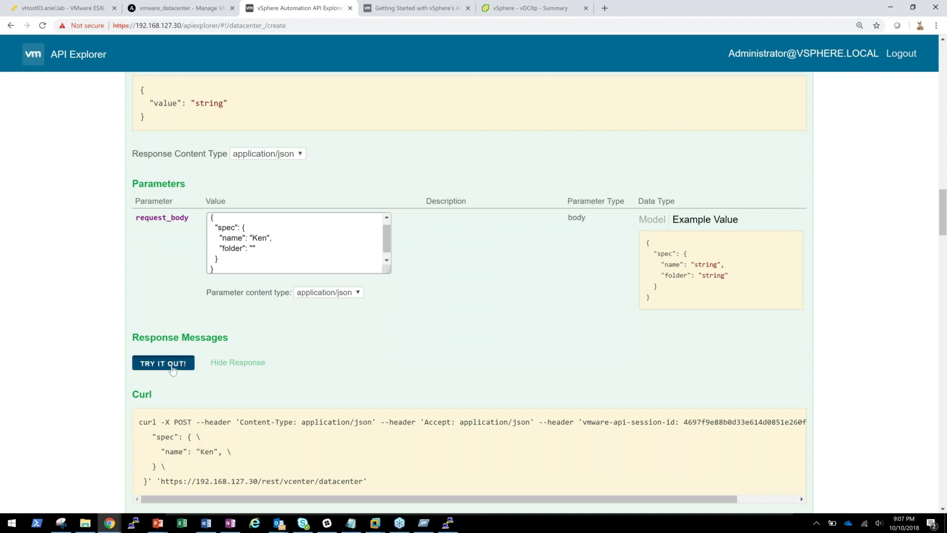
{"action": "scroll", "coordinate": [93, 351], "scroll_direction": "down", "scroll_amount": 10}
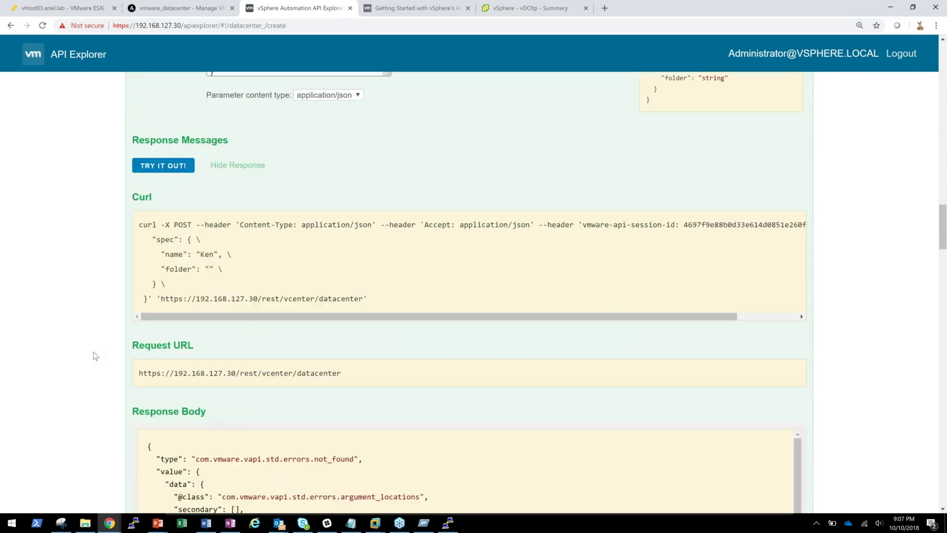
{"action": "scroll", "coordinate": [93, 351], "scroll_direction": "down", "scroll_amount": 3}
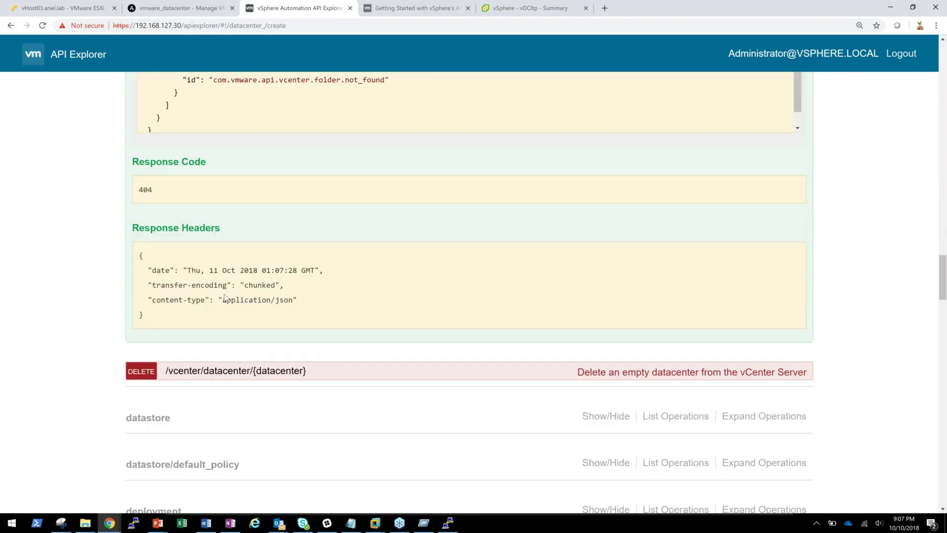
{"action": "left_click", "coordinate": [531, 8]}
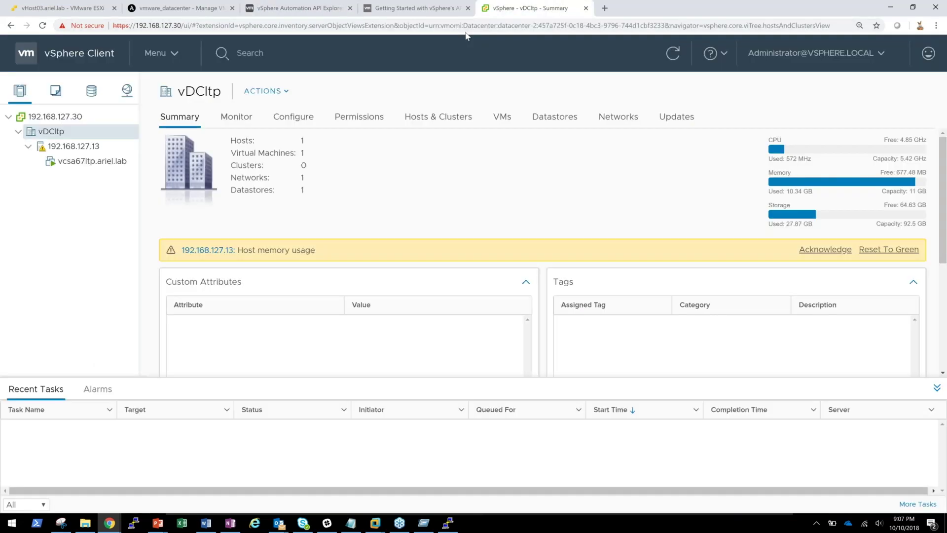
- Refresh the vSphere Client inventory, review the datacenter operations in API Explorer, then switch to the slide show
{"action": "left_click", "coordinate": [672, 53]}
{"action": "left_click", "coordinate": [301, 8]}
{"action": "scroll", "coordinate": [149, 292], "scroll_direction": "up", "scroll_amount": 1}
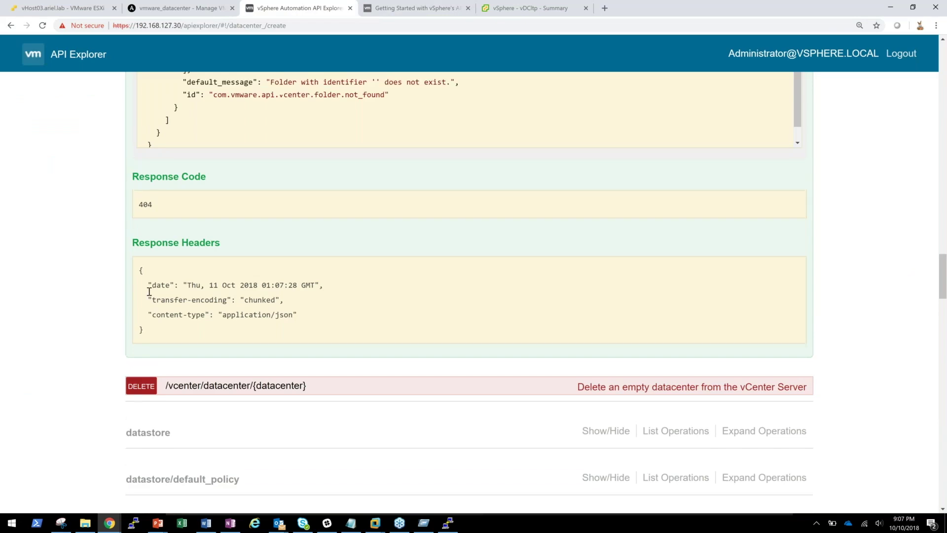
{"action": "scroll", "coordinate": [149, 291], "scroll_direction": "up", "scroll_amount": 15}
{"action": "scroll", "coordinate": [469, 291], "scroll_direction": "up", "scroll_amount": 8}
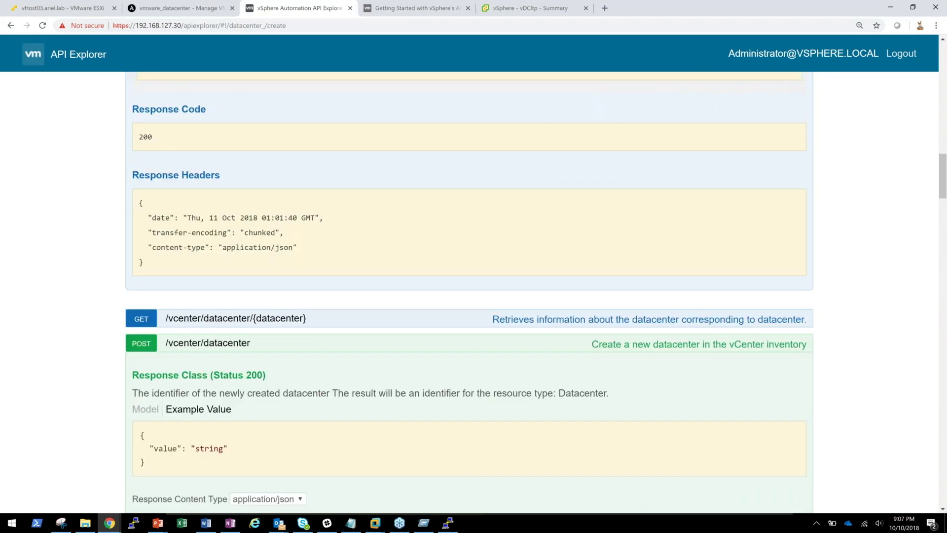
{"action": "scroll", "coordinate": [110, 280], "scroll_direction": "up", "scroll_amount": 3}
{"action": "scroll", "coordinate": [109, 280], "scroll_direction": "up", "scroll_amount": 12}
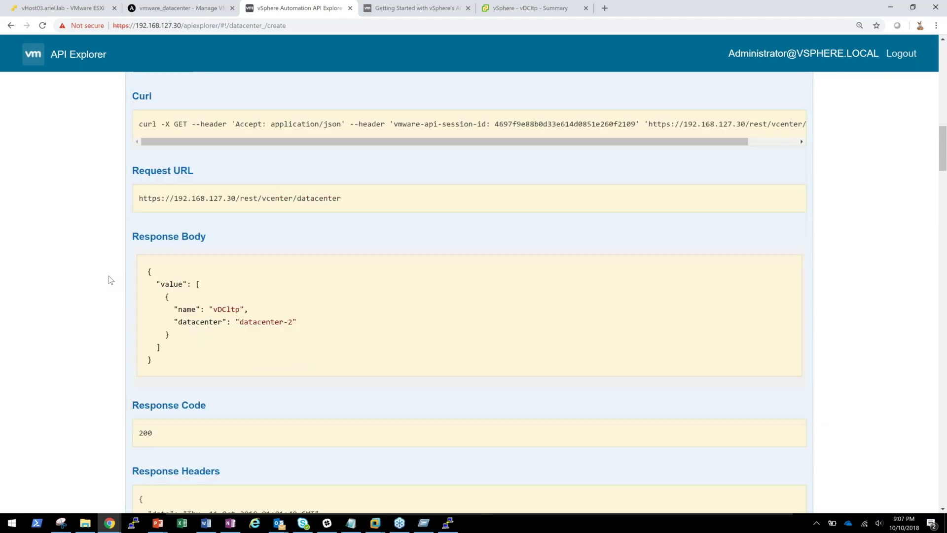
{"action": "scroll", "coordinate": [109, 280], "scroll_direction": "up", "scroll_amount": 20}
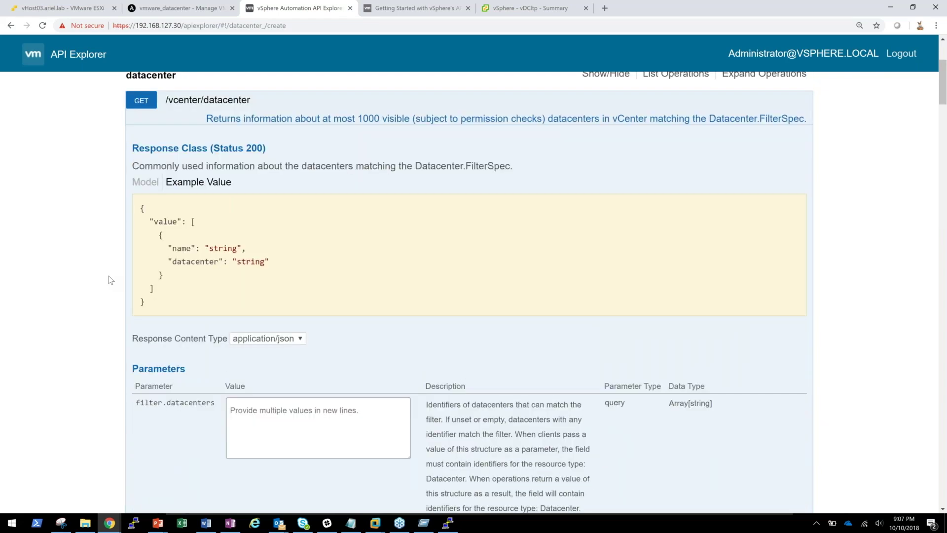
{"action": "scroll", "coordinate": [110, 280], "scroll_direction": "down", "scroll_amount": 4}
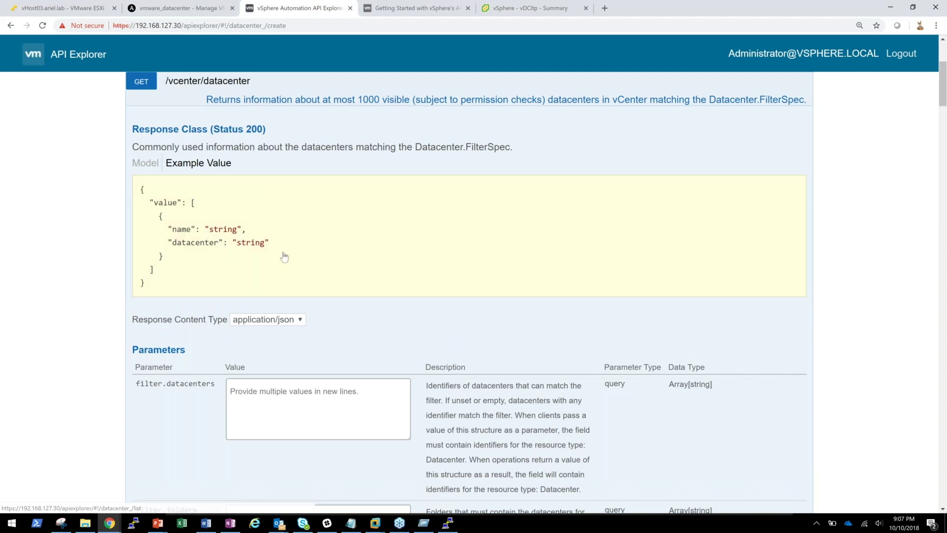
{"action": "key", "text": "alt+Tab"}
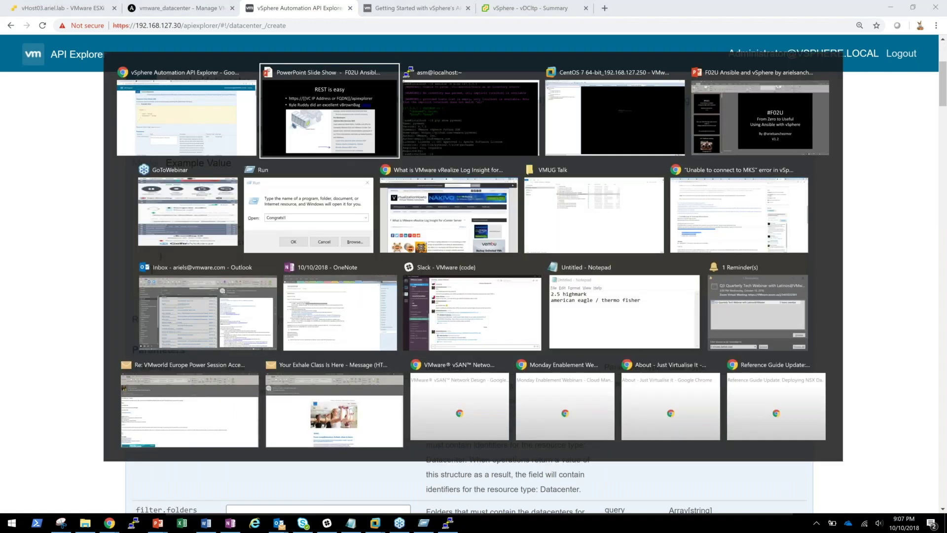